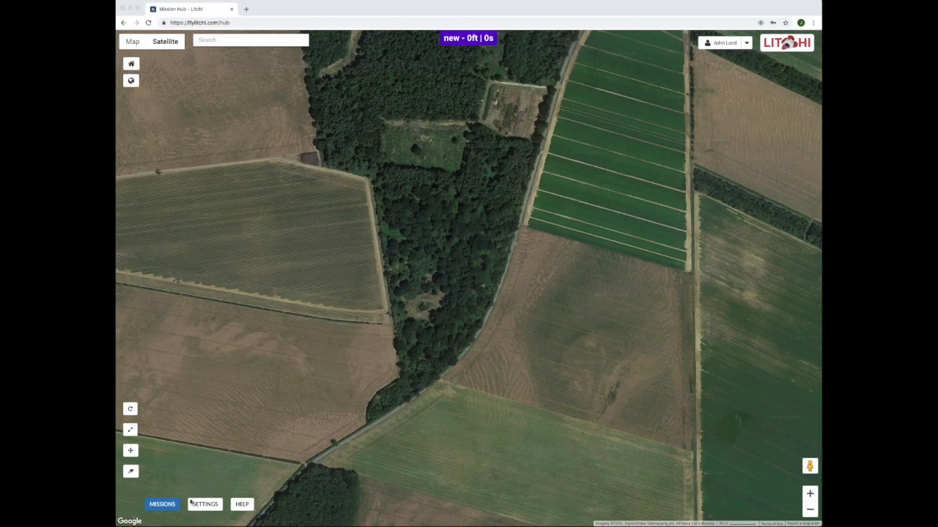
Open the saved mission "Old Broom 200ft 50% Overlap Top" and view its waypoint grid on the map.
left_click(167, 505)
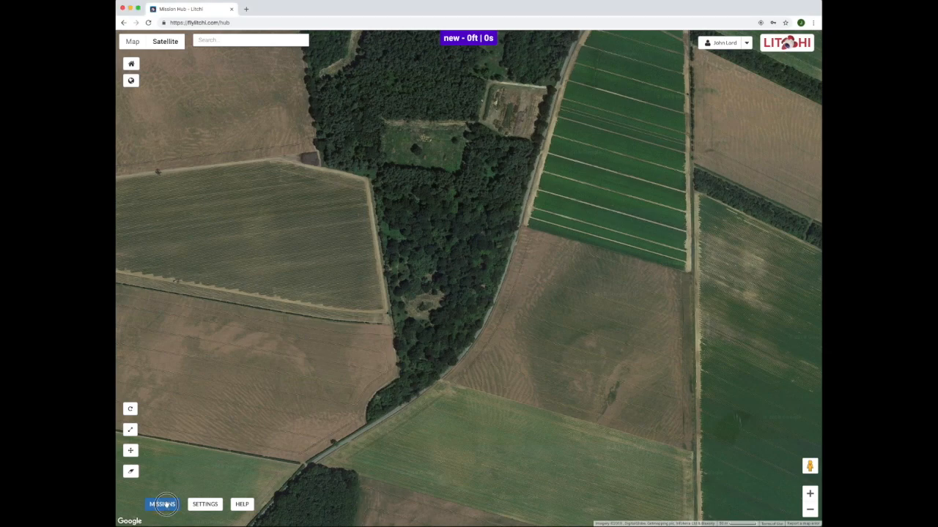
left_click(167, 504)
left_click(164, 439)
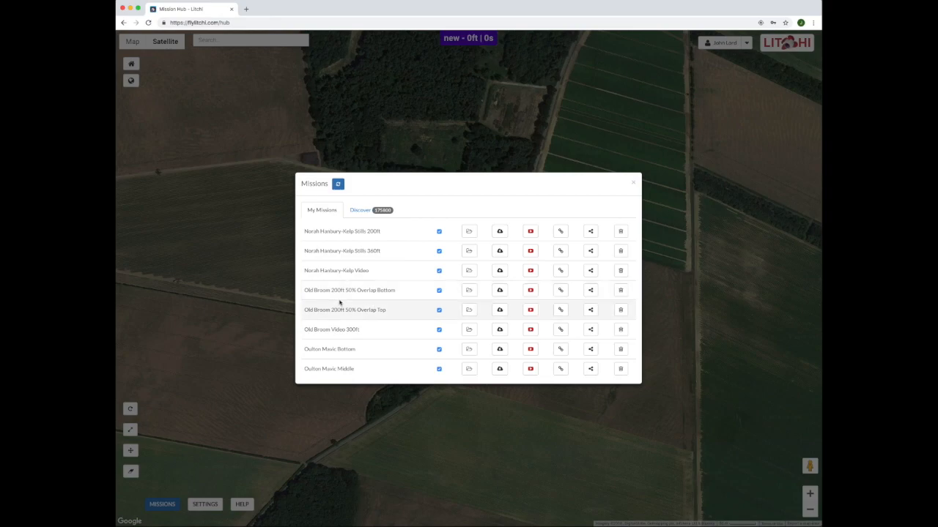
left_click(468, 310)
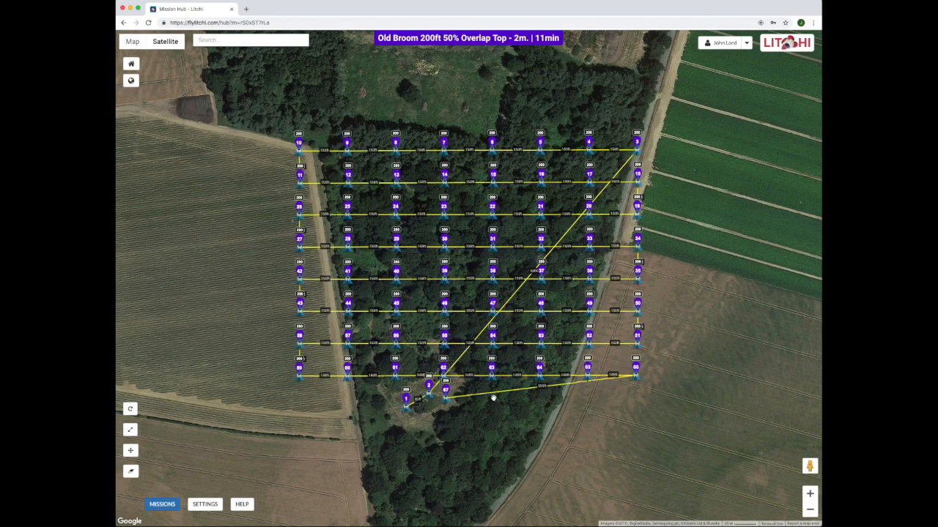
left_click_drag(496, 414, 483, 359)
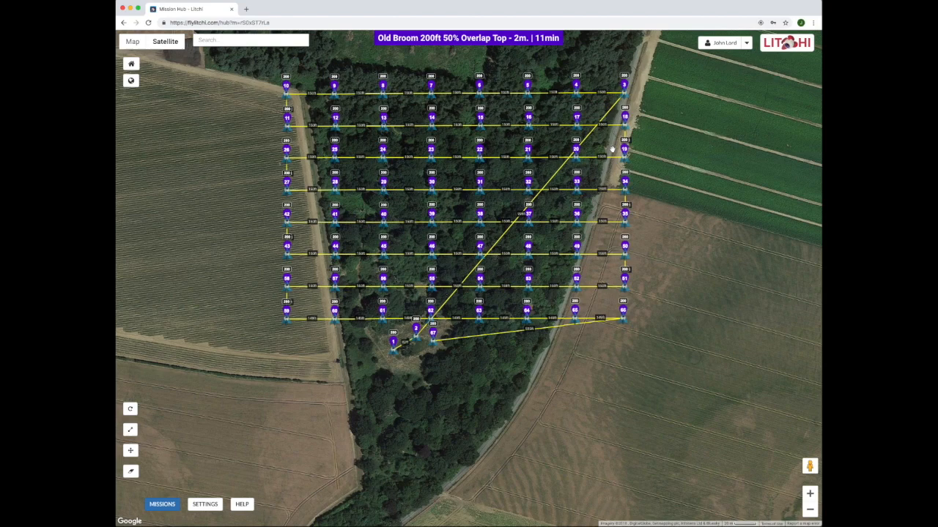
Open the saved mission "Old Broom 200ft 50% Overlap Bottom" to view its waypoint grid.
left_click(167, 505)
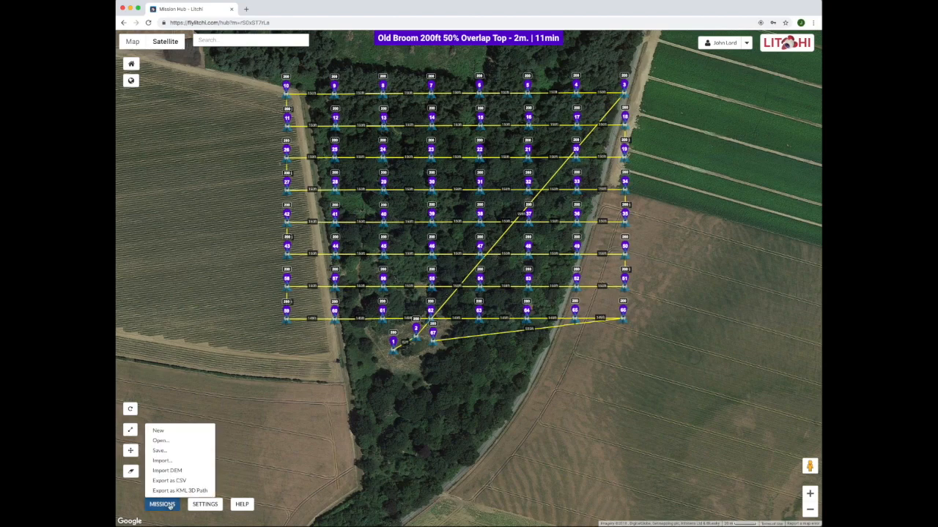
left_click(170, 442)
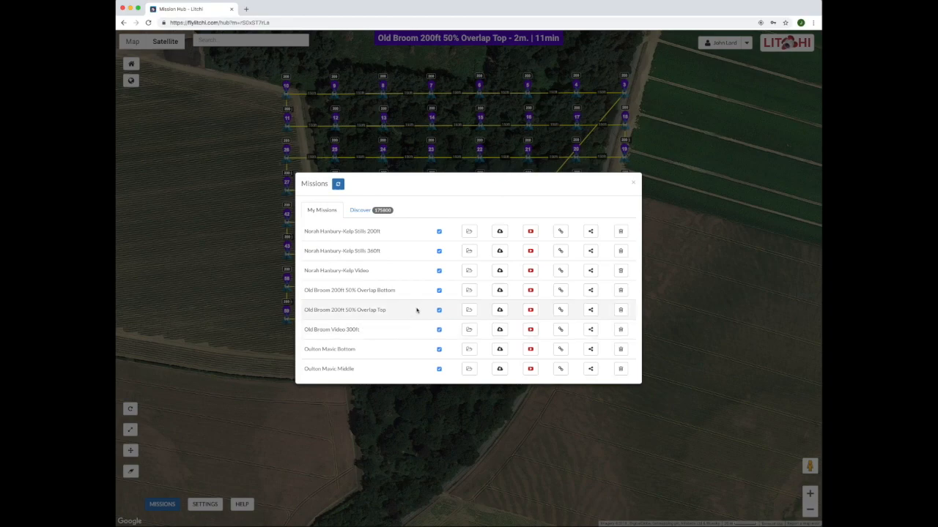
left_click(469, 292)
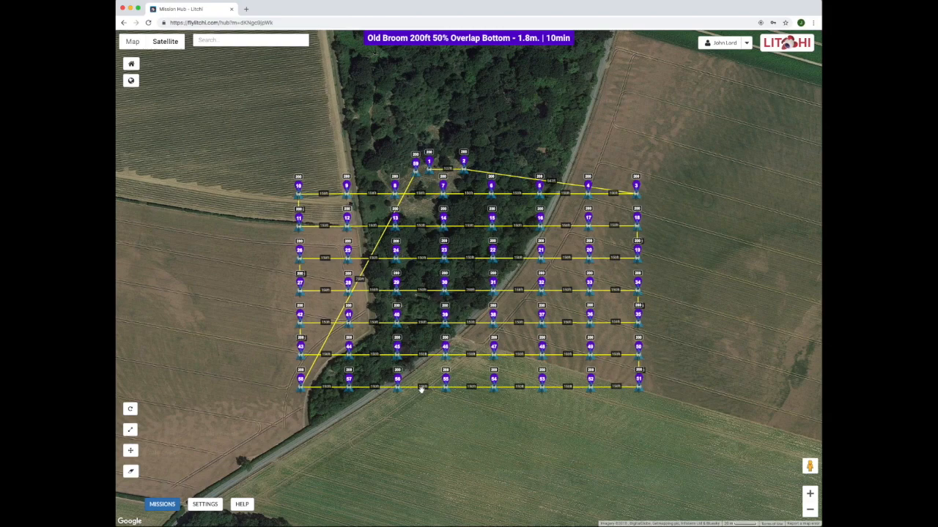
Switch to Lightroom Classic and examine the develop adjustments of the first photo, 20181211-DJI_0920.DNG.
key("super+Tab")
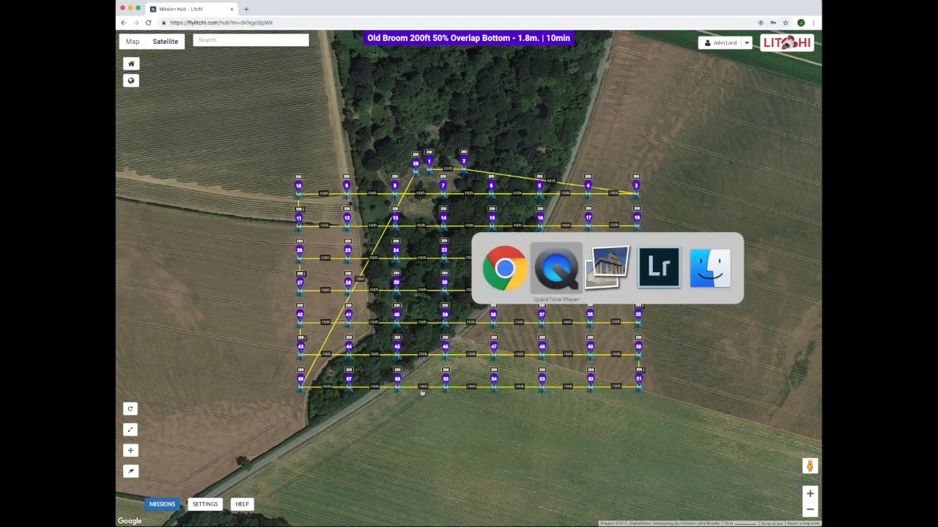
key("super+Tab")
key("super+Tab")
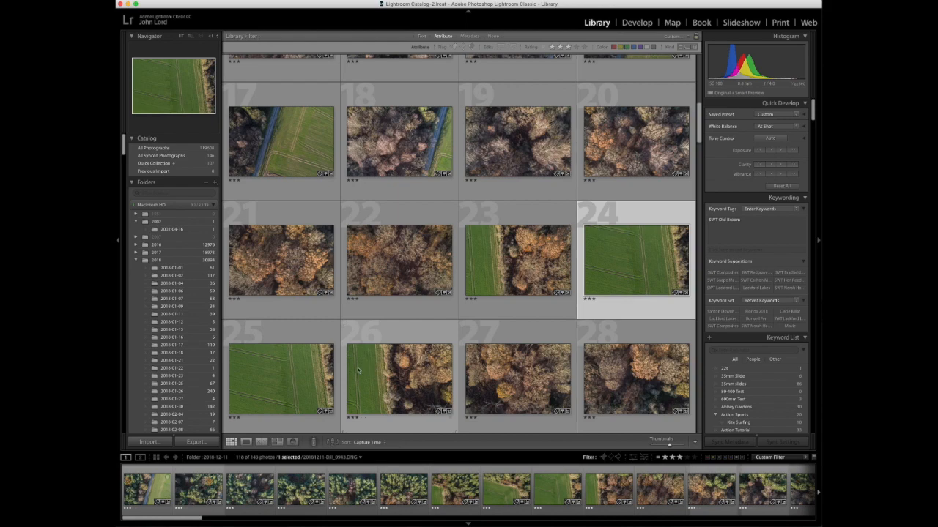
left_click(644, 22)
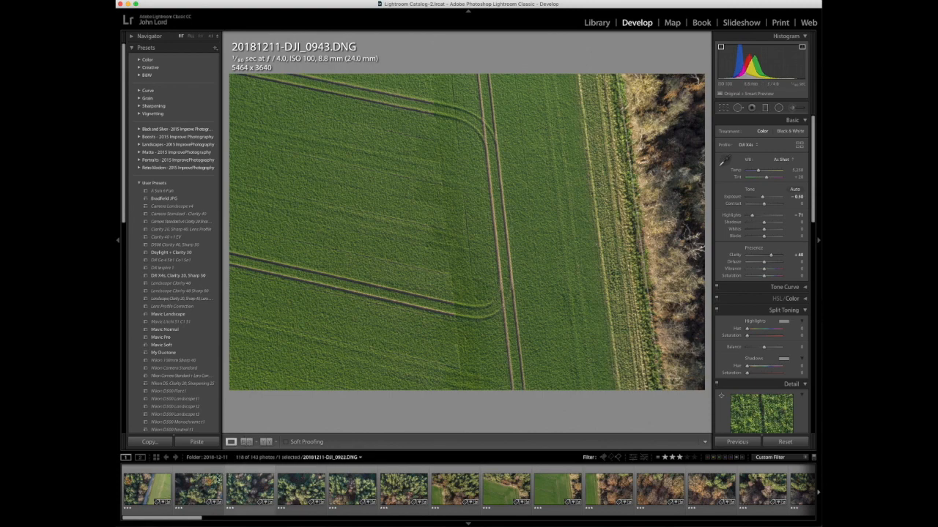
left_click(161, 511)
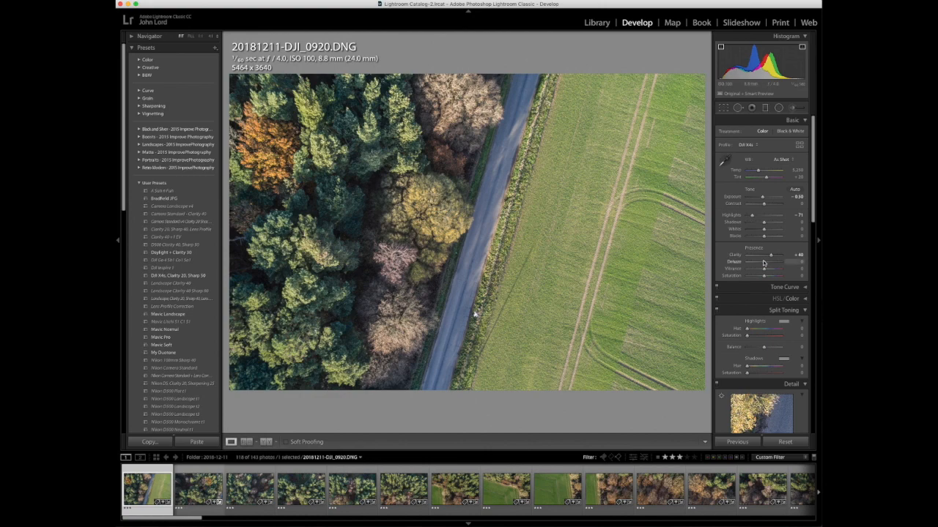
scroll(763, 262, "down", 3)
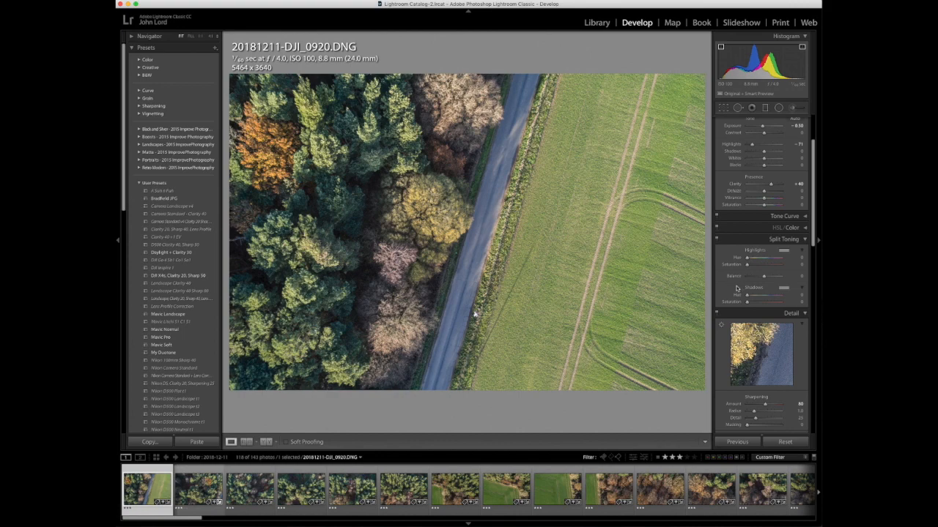
scroll(737, 284, "up", 3)
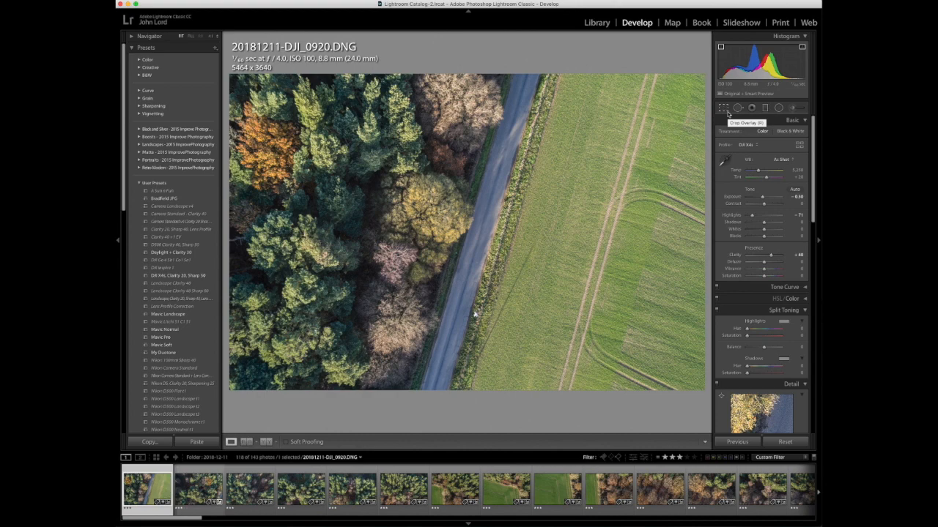
Show the photos on the map and go through them one by one up to 20181211-DJI_0944.DNG to check their capture positions.
left_click(672, 23)
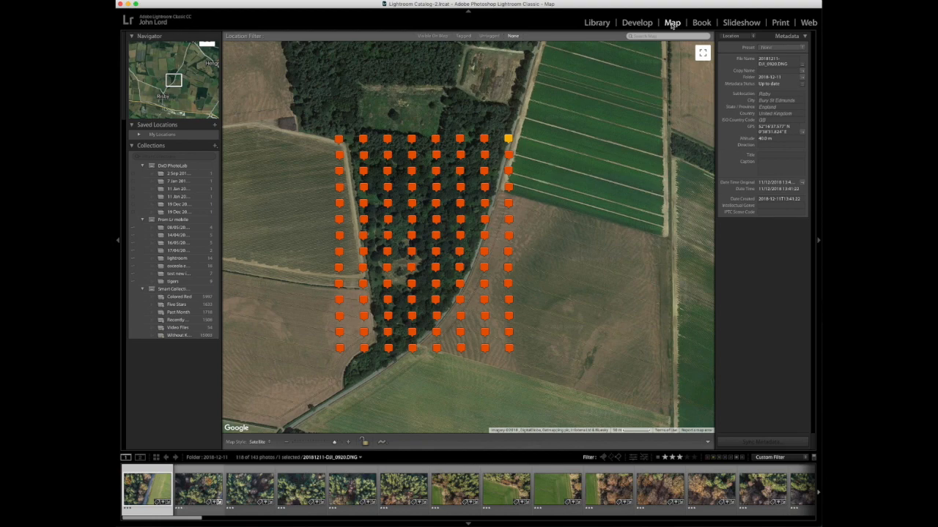
left_click(198, 511)
key("Right")
key("Right")
key("Right")
key("Right")
key("Right")
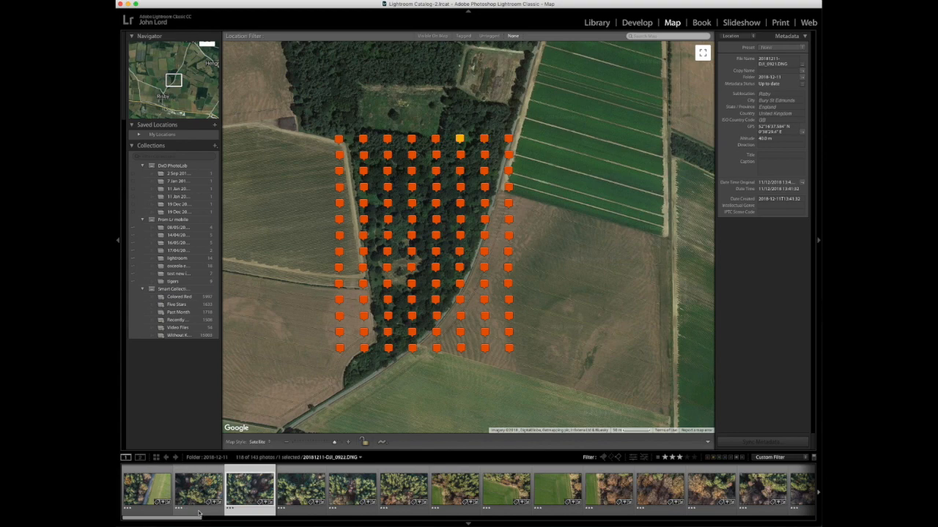
key("Right")
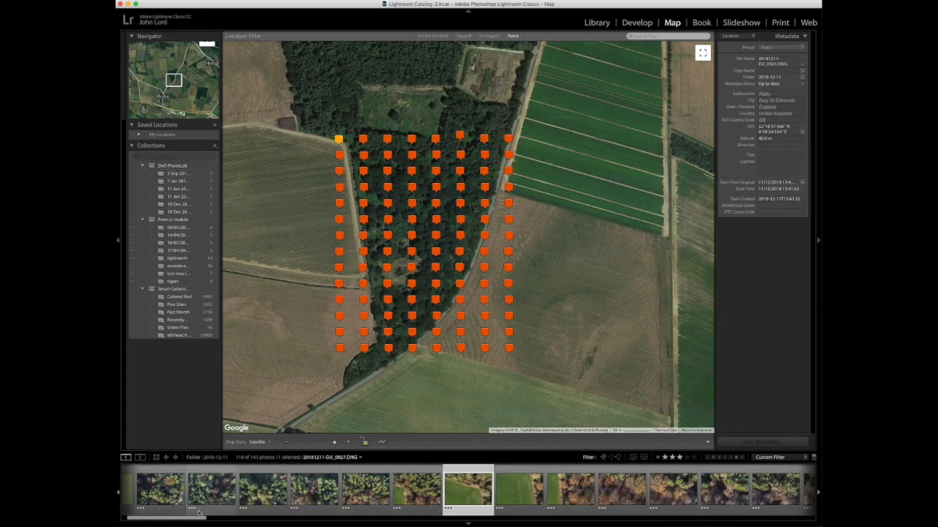
key("Right")
key("Right")
key("Right")
key("Right")
key("Right")
key("Right")
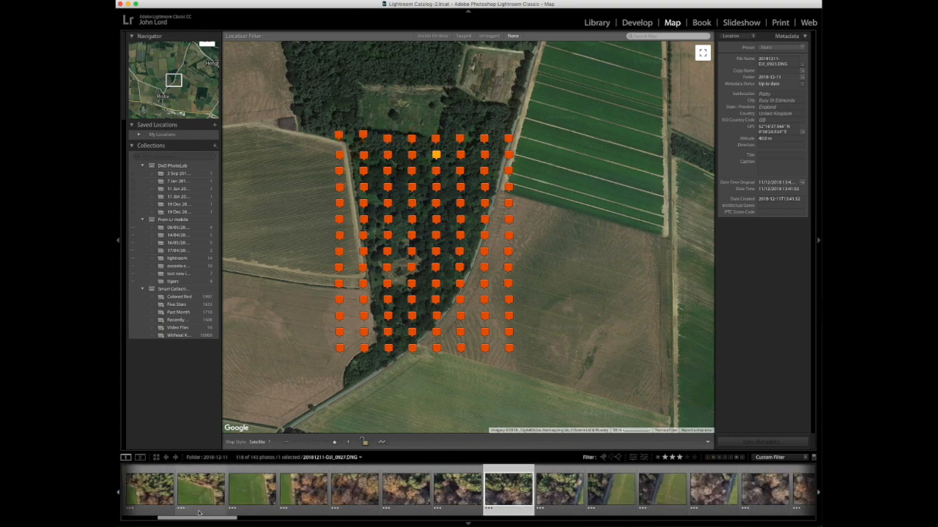
key("Right")
key("Right")
key("Right")
key("Right")
key("Right")
key("Right")
key("Right")
key("Right")
key("Right")
key("Right")
key("Right")
key("Right")
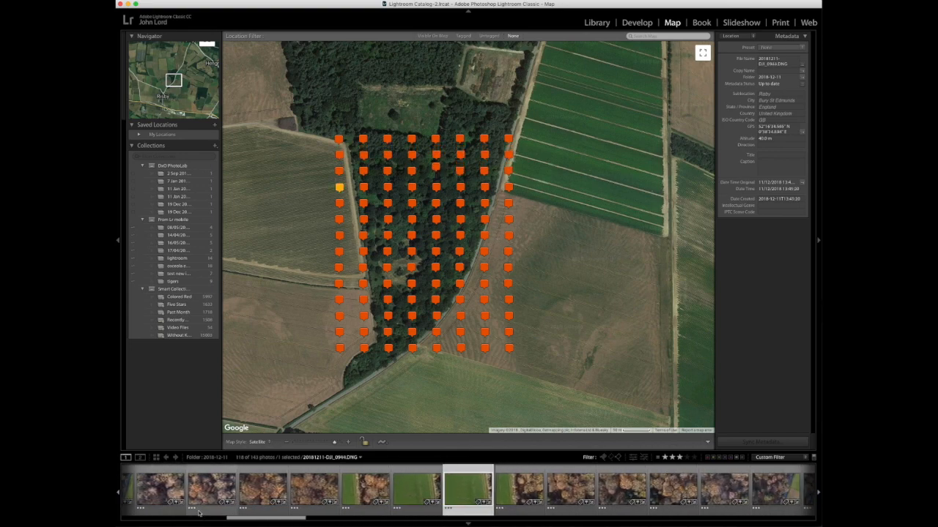
Return to the photo library and review the export settings for the selected photo without exporting it.
left_click(597, 24)
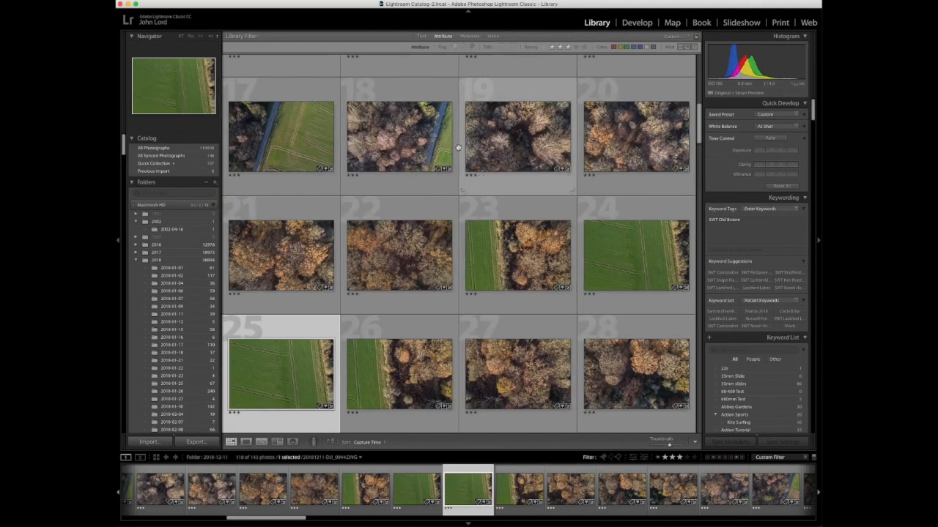
left_click(194, 441)
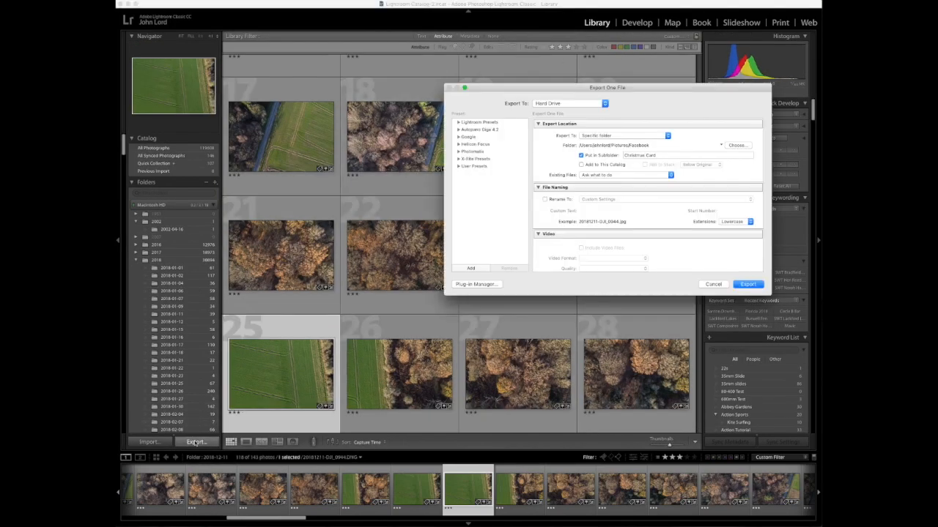
left_click(581, 156)
left_click(713, 284)
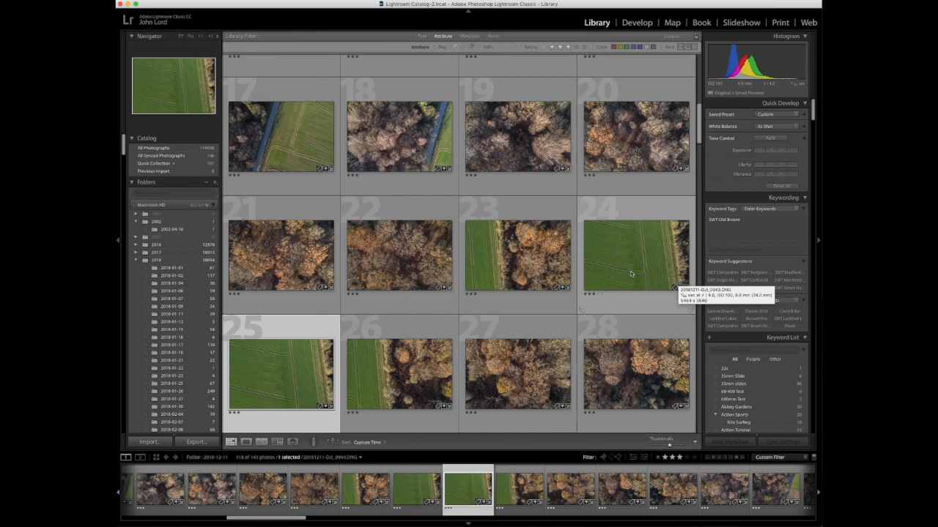
Switch to PTGui and close the empty Panorama Editor to reach the untitled project.
key("super+Tab")
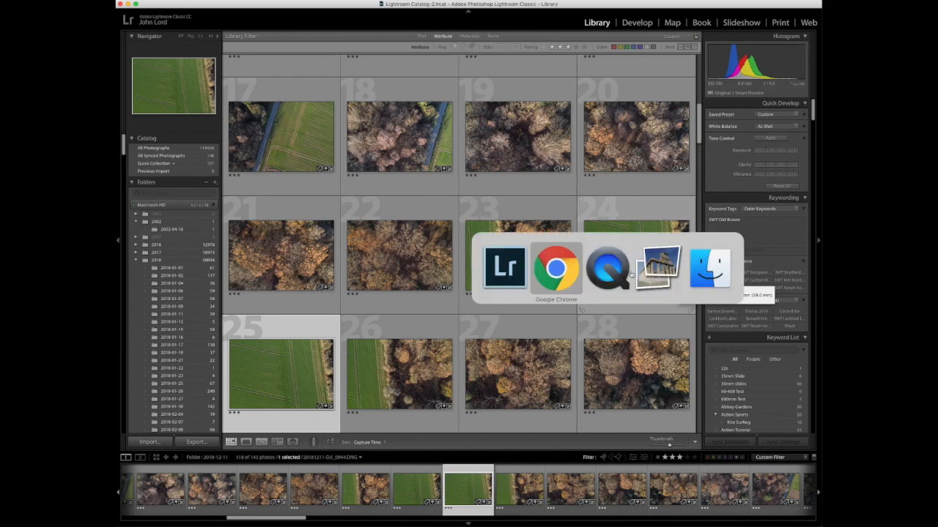
key("super+Tab")
key("super+Tab")
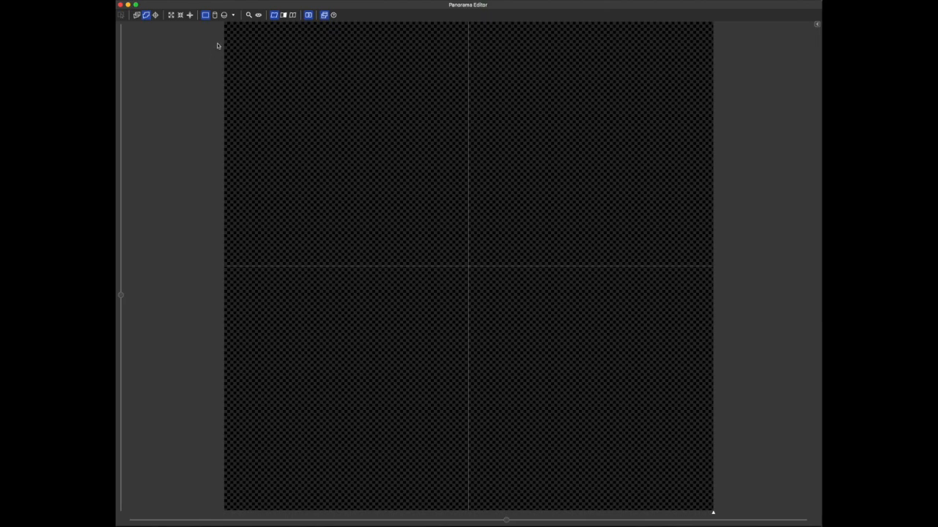
left_click(120, 5)
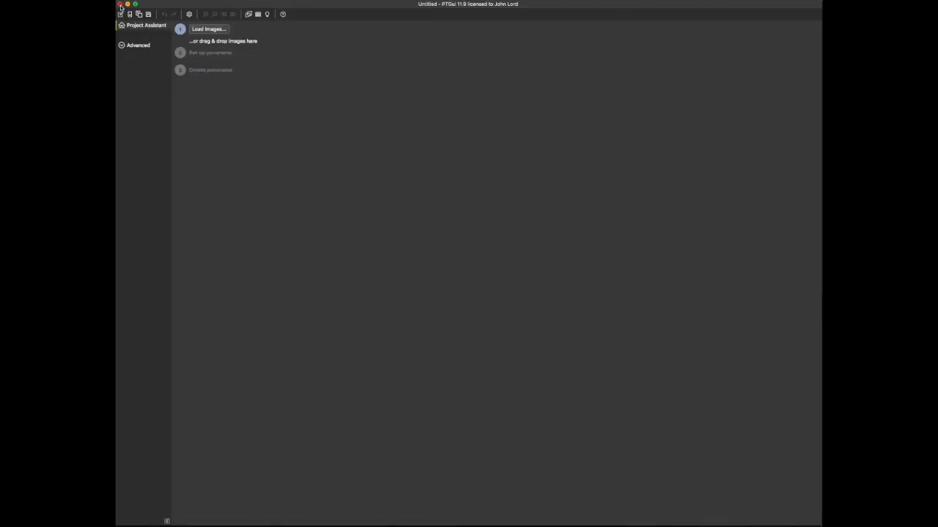
Browse for images to load in the Stills PTGui folder and move Old Broom 1 Panorama.jpg to the trash.
left_click(215, 30)
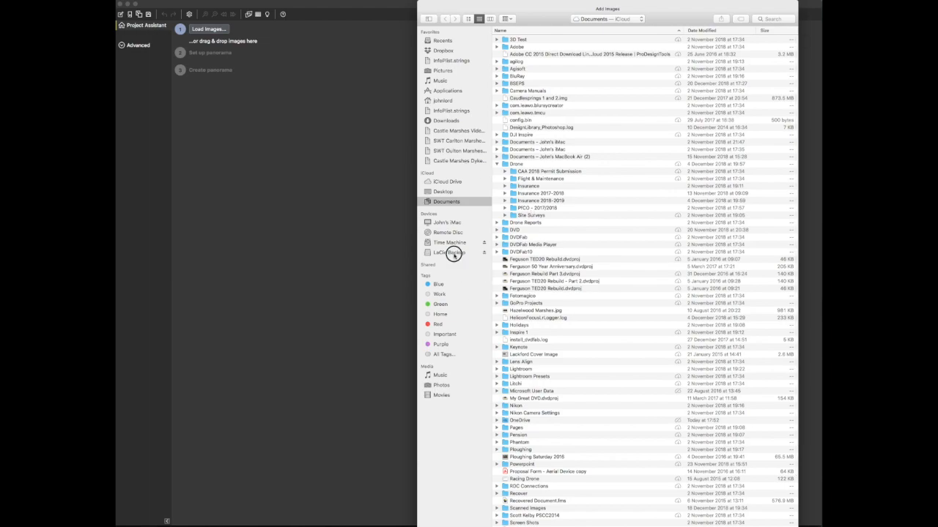
left_click(454, 253)
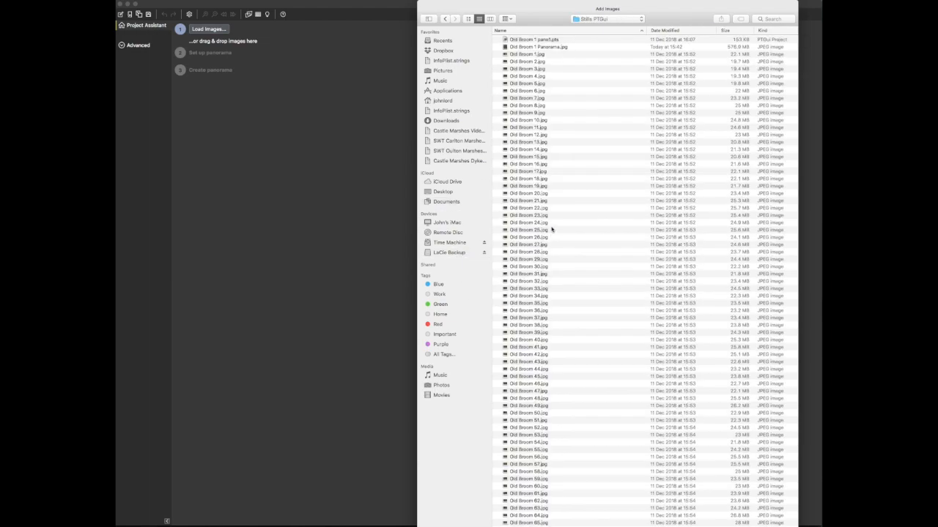
left_click(521, 55)
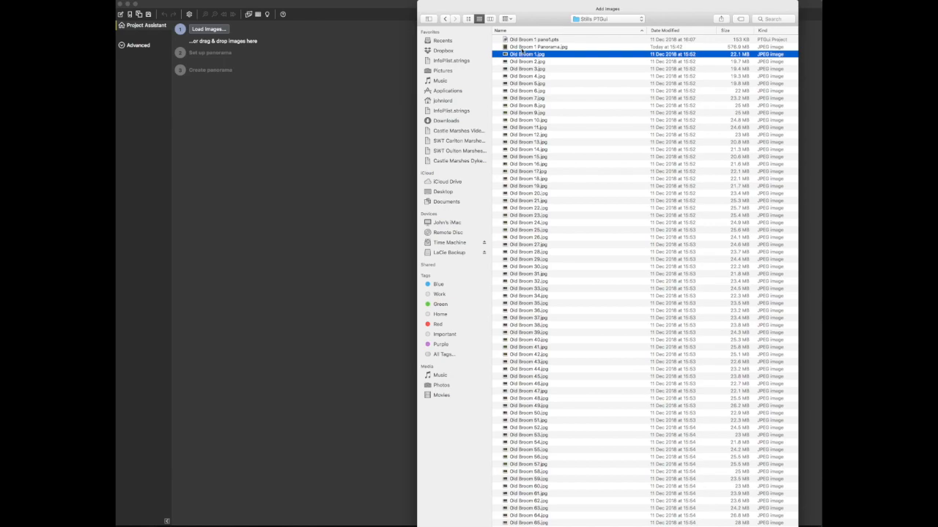
left_click(523, 47)
right_click(523, 50)
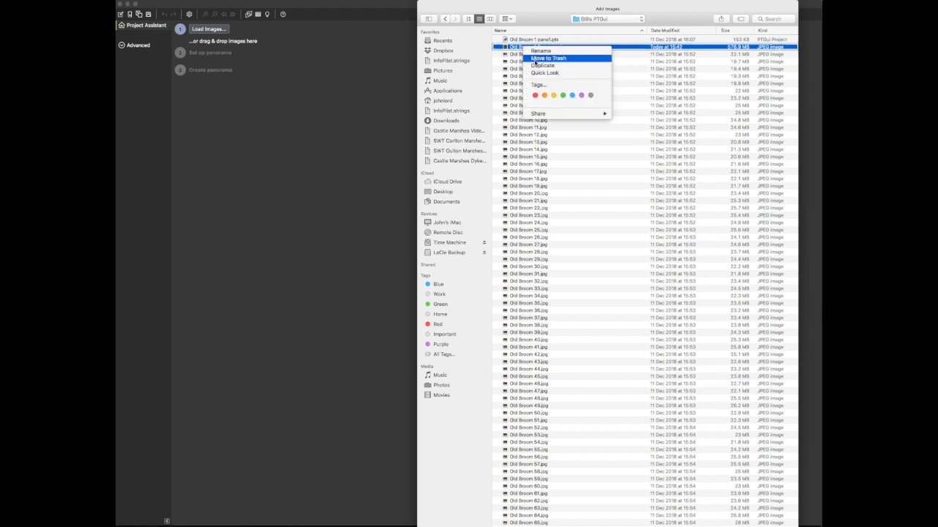
left_click(542, 58)
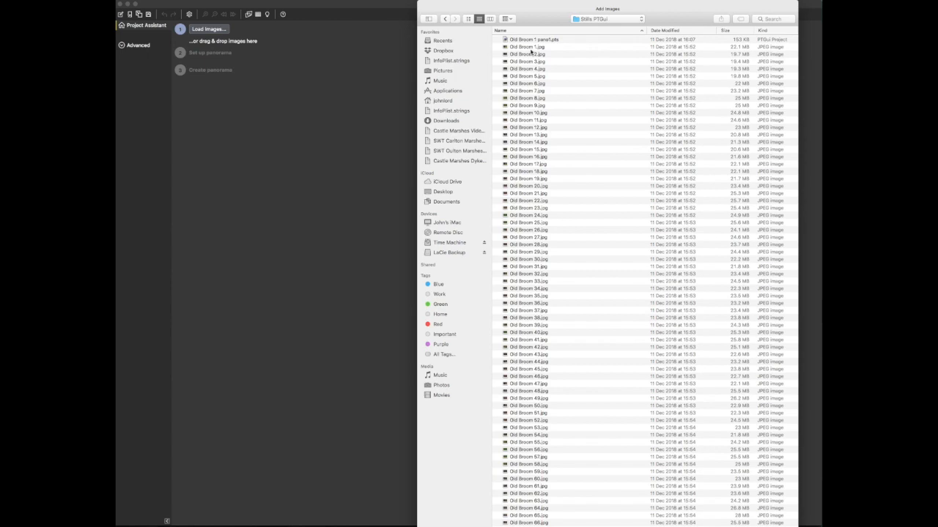
Load Old Broom 1.jpg through Old Broom 112.jpg from the Stills PTGui folder into the untitled project.
left_click(531, 48)
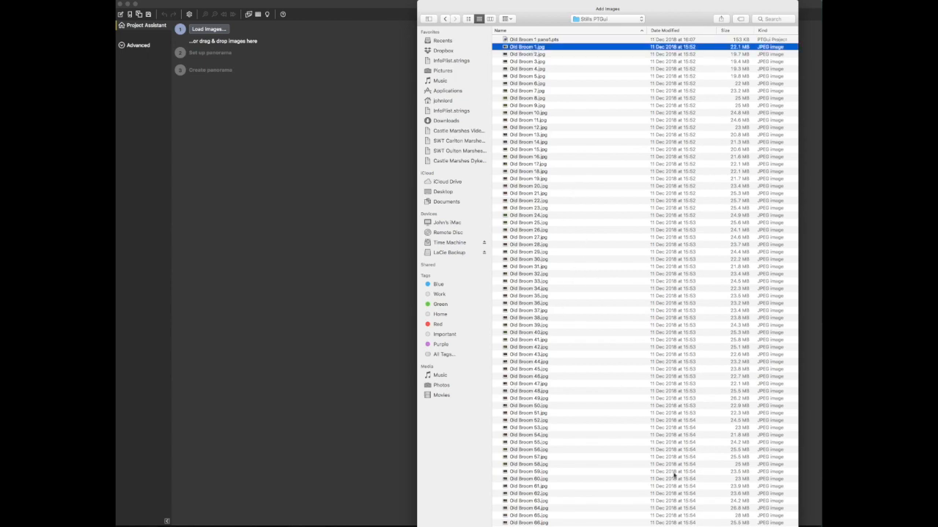
left_click(741, 525)
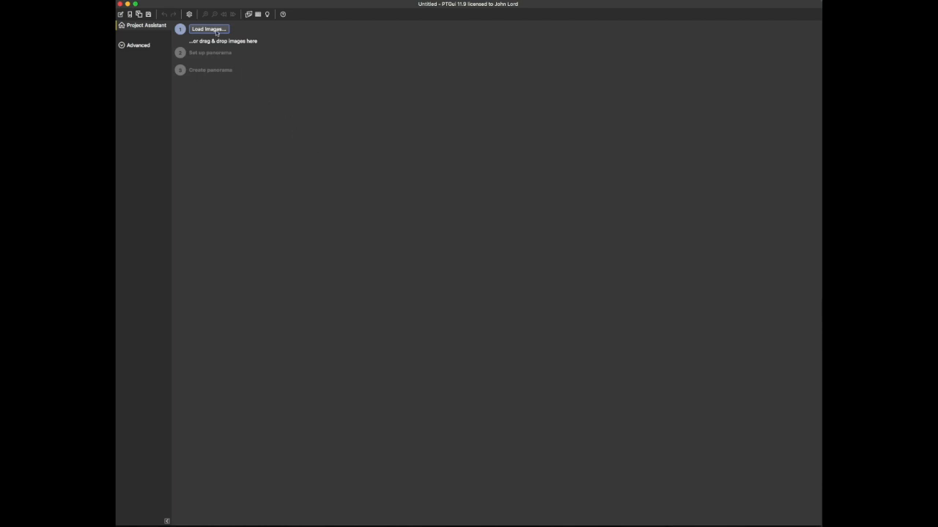
left_click(209, 29)
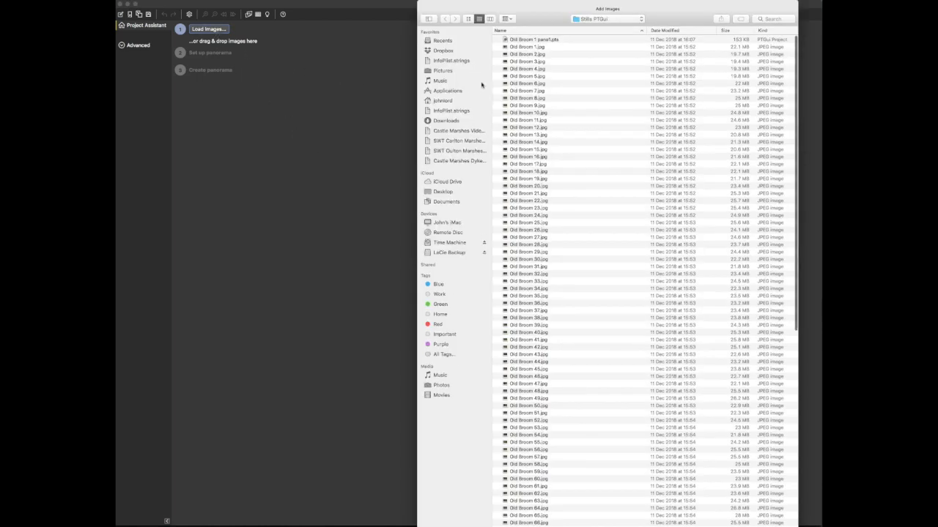
left_click(518, 47)
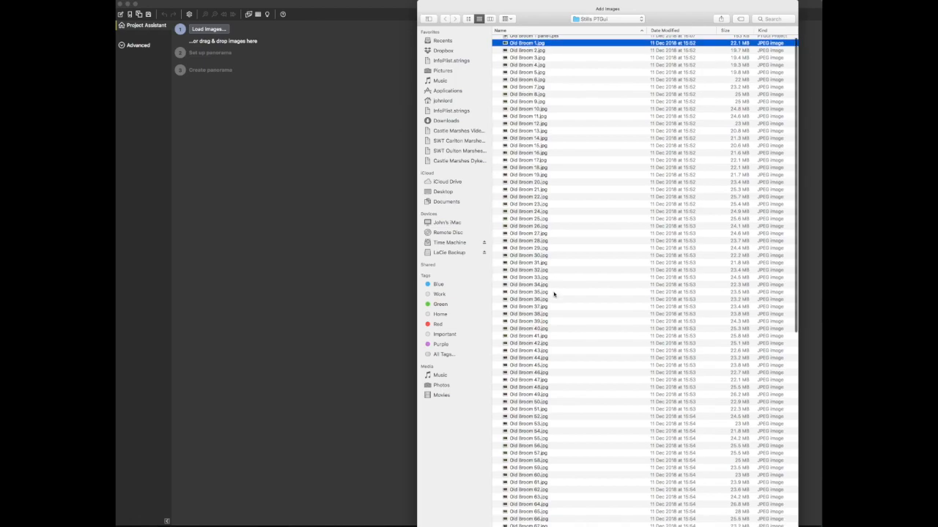
scroll(553, 294, "down", 5)
scroll(553, 294, "down", 10)
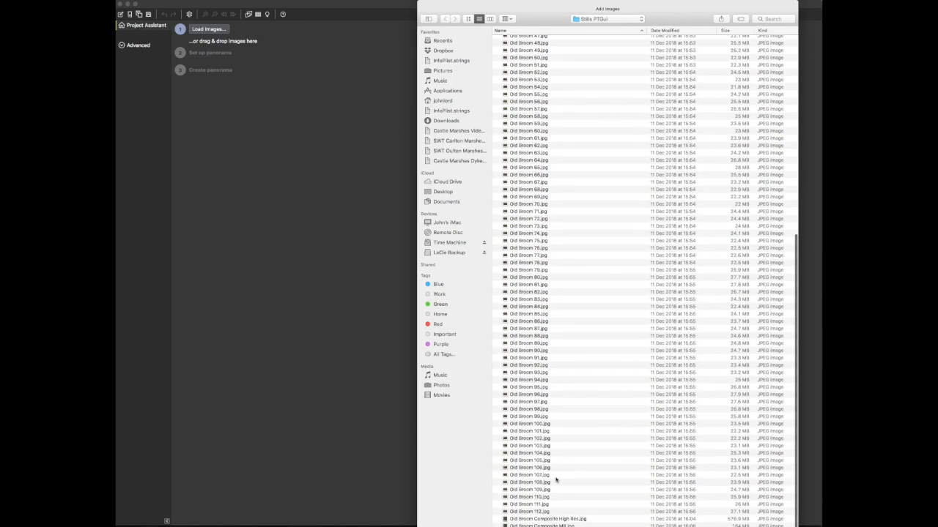
left_click(531, 512, "shift")
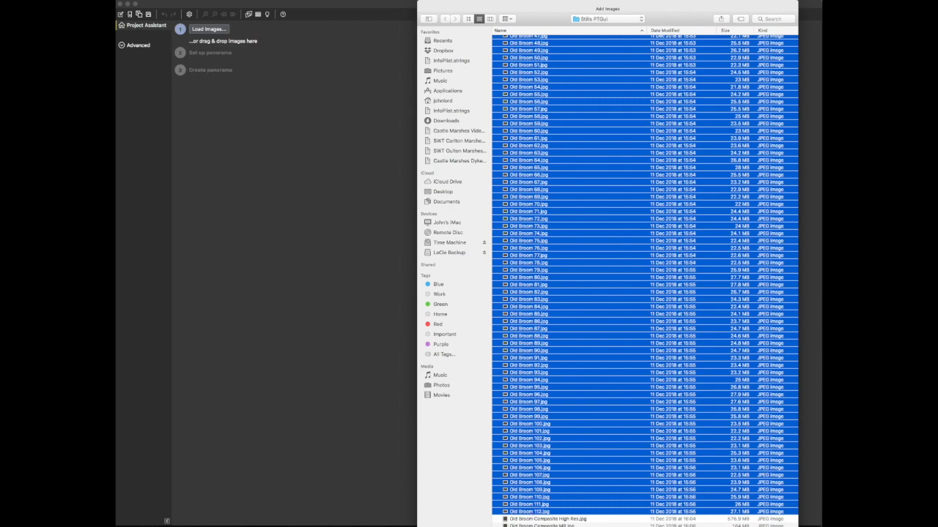
key("Return")
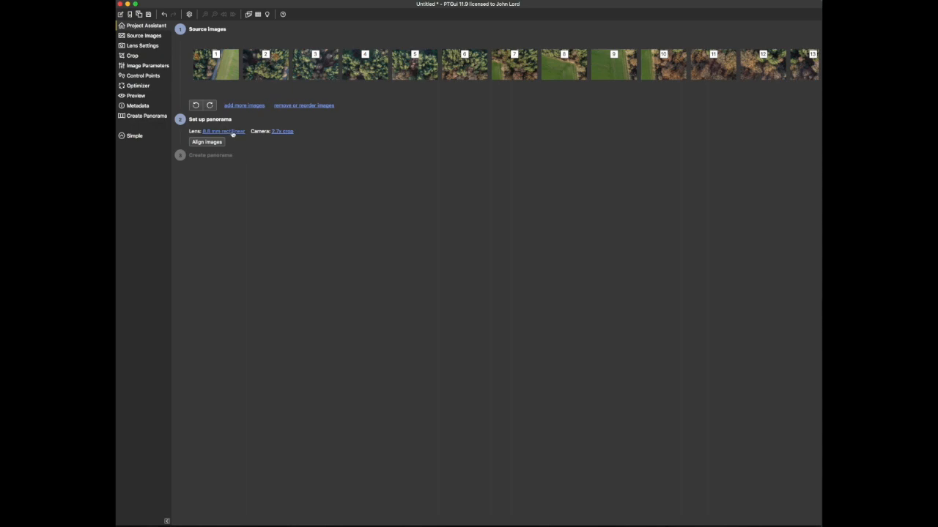
Set the horizontal field of view in the global lens profile to 1°.
left_click(148, 46)
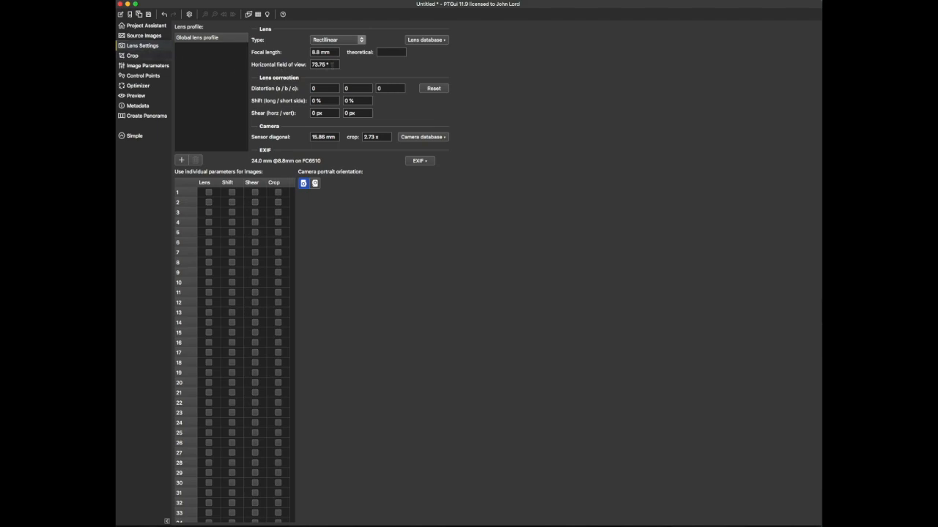
left_click(329, 65)
type("1")
Try to align the images automatically, accept adding control points, and close the Panorama Editor.
left_click(152, 27)
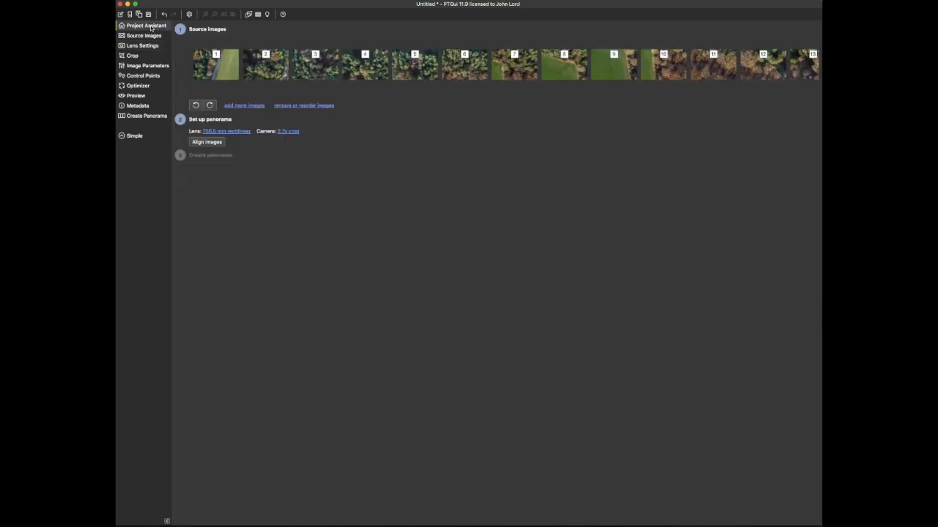
left_click(207, 142)
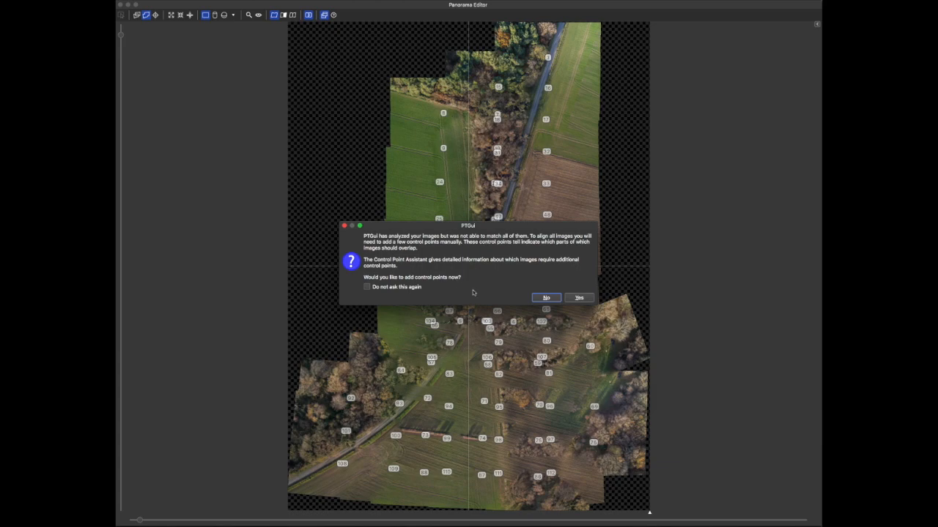
left_click(579, 298)
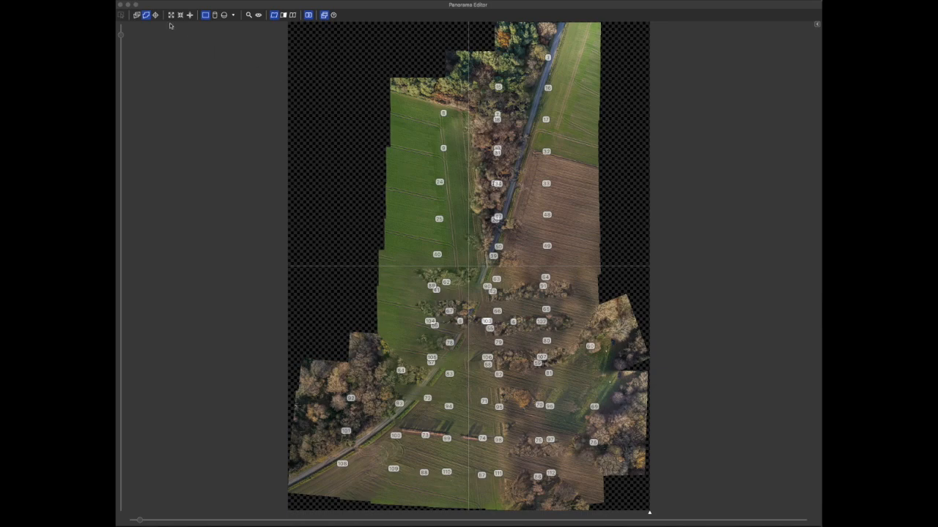
left_click(120, 4)
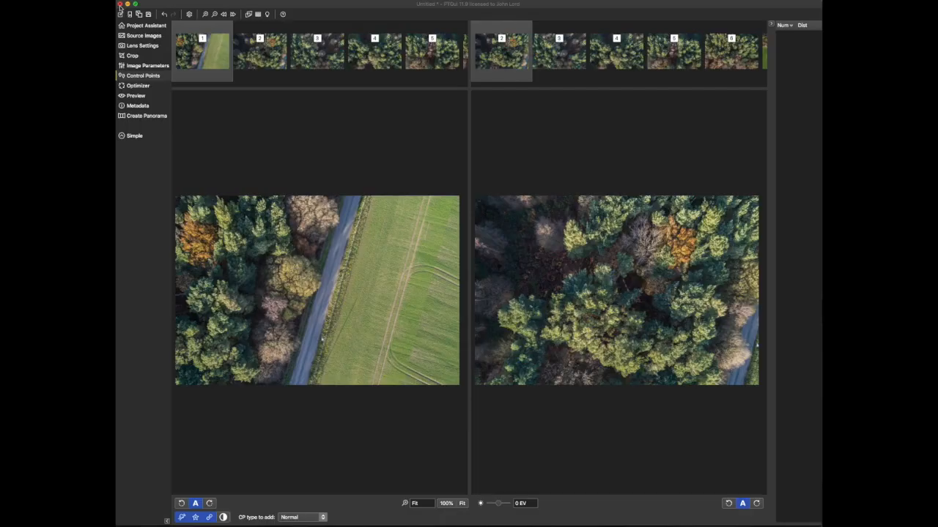
Start a new project and load Old Broom 1.jpg through Old Broom 112.jpg into it.
left_click(161, 0)
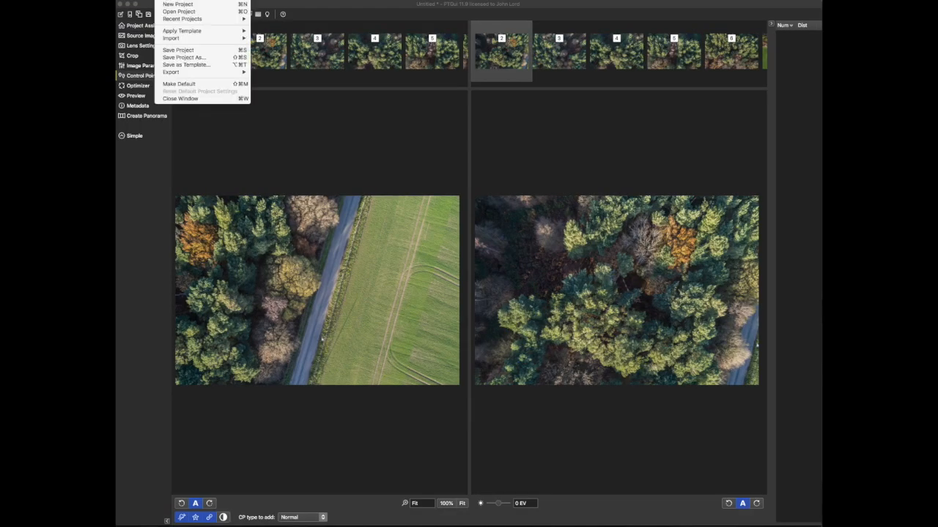
left_click(173, 4)
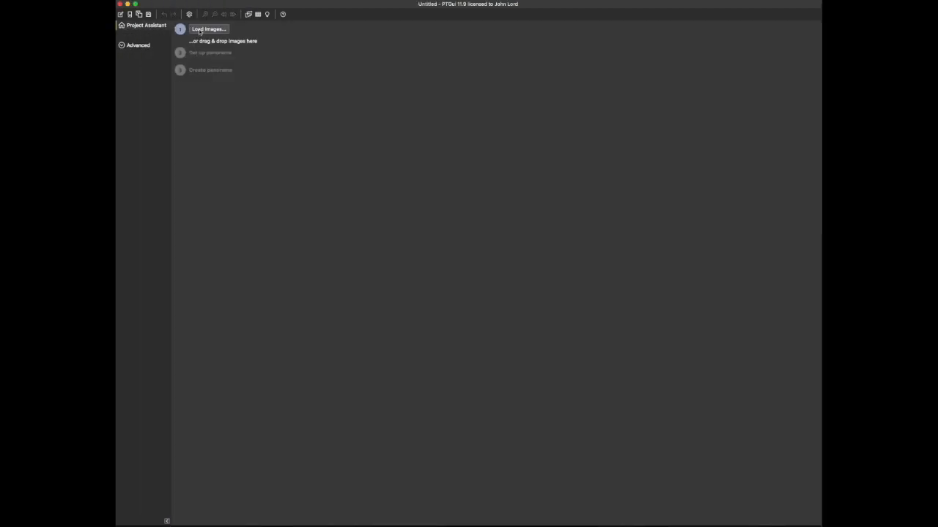
left_click(199, 29)
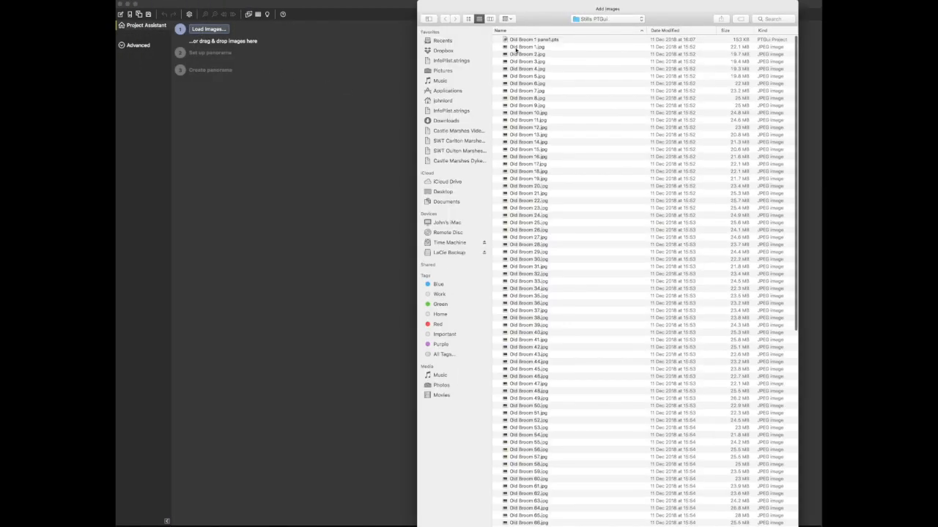
left_click(516, 47)
scroll(540, 496, "down", 10)
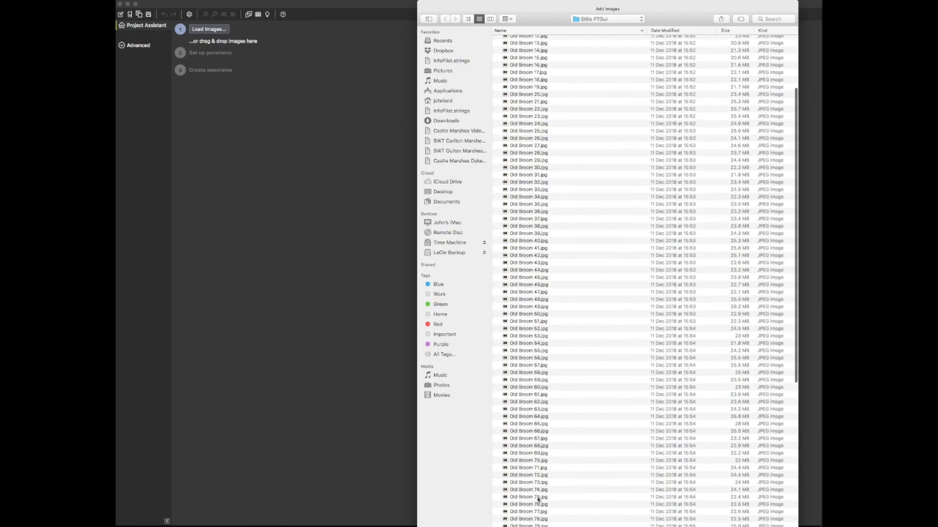
scroll(534, 506, "down", 5)
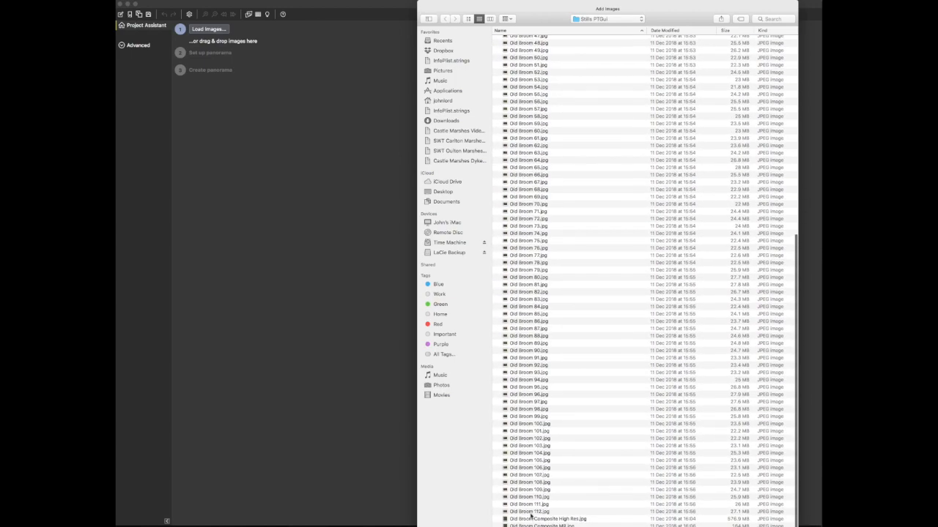
left_click(531, 513, "shift")
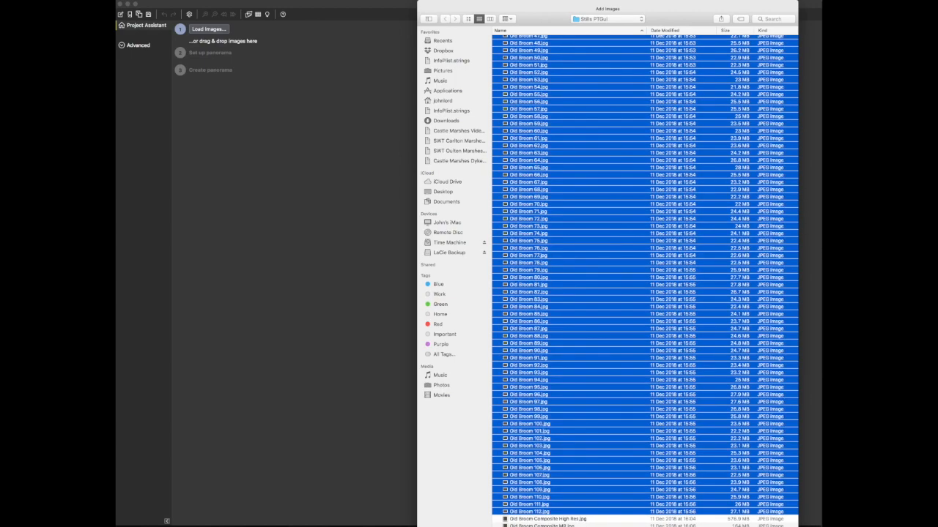
key("Return")
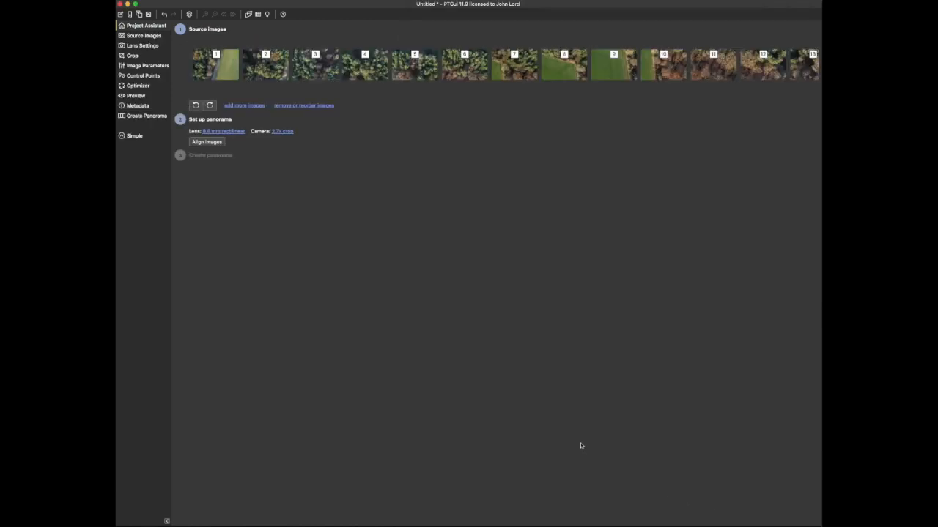
Set the new project's horizontal field of view to 1° in the global lens profile and open Align to Grid.
left_click(142, 46)
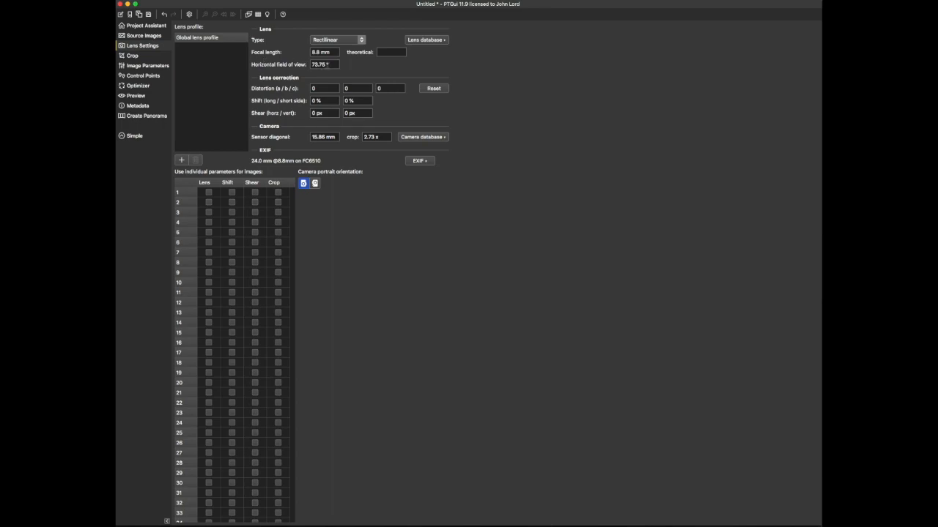
left_click(328, 65)
type("1")
left_click(298, 15)
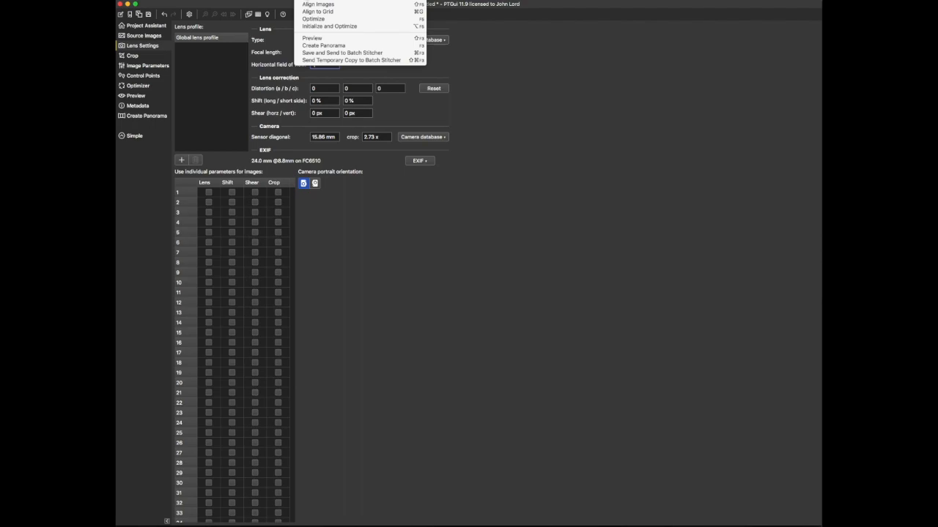
left_click(302, 12)
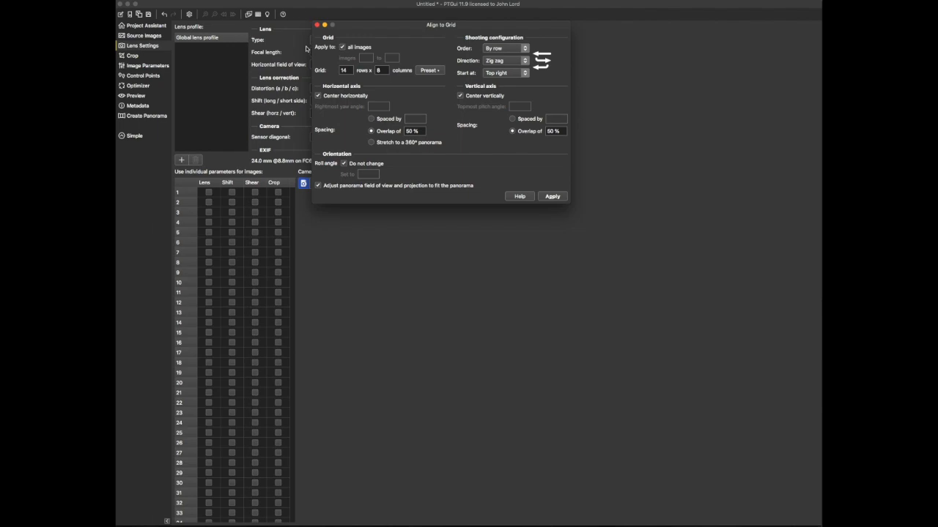
Switch to Lightroom, check the rows, columns and shooting order of the photos on the map, and return to PTGui.
key("super+Tab")
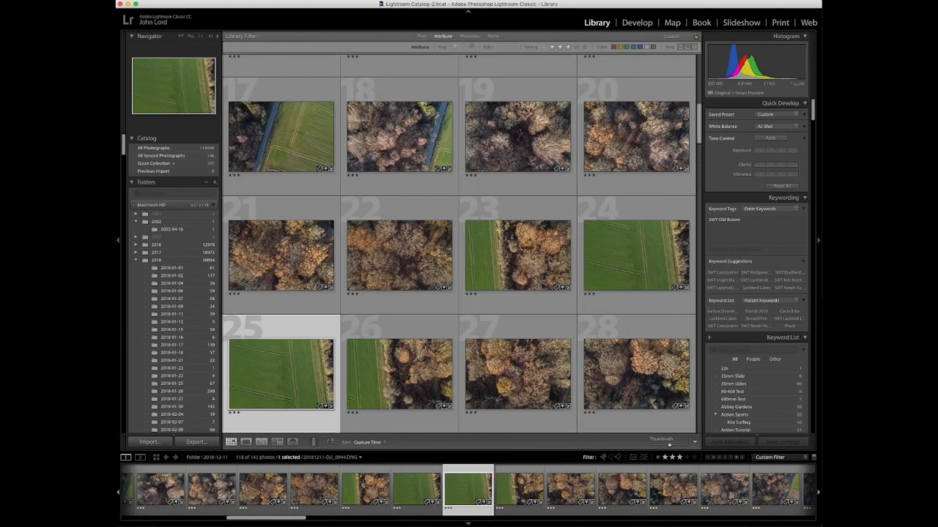
left_click(673, 23)
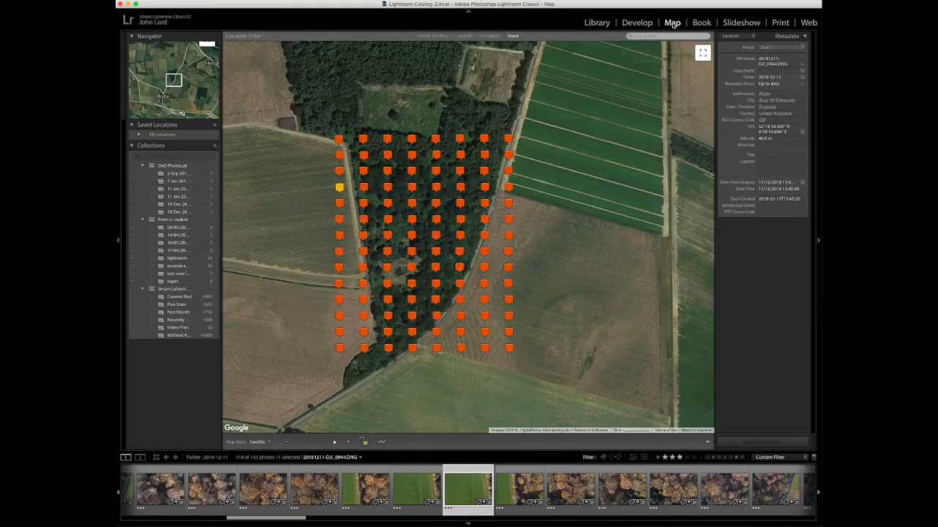
left_click(338, 139)
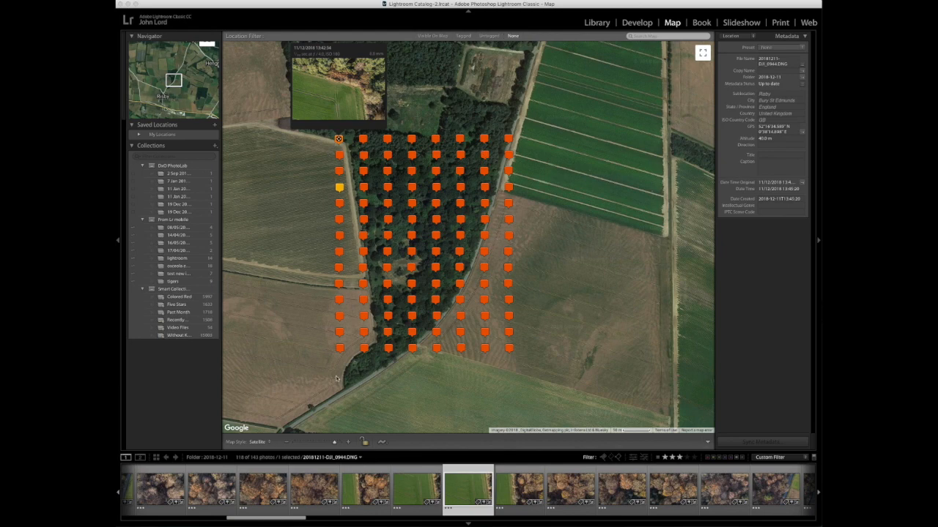
key("super+Tab")
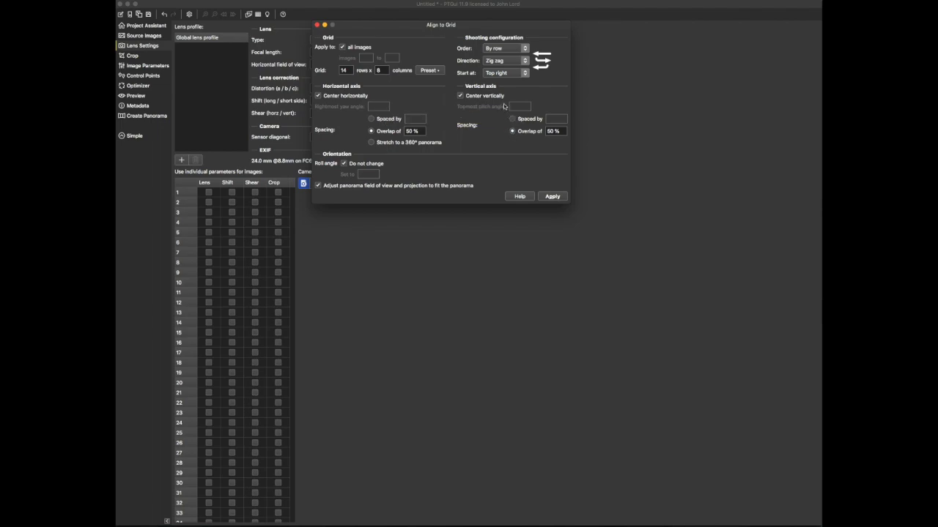
Align all images to a 14-row by 8-column grid, ordered by row, zig zag from the top right, with 50% overlap.
left_click(525, 48)
left_click(525, 49)
left_click(552, 196)
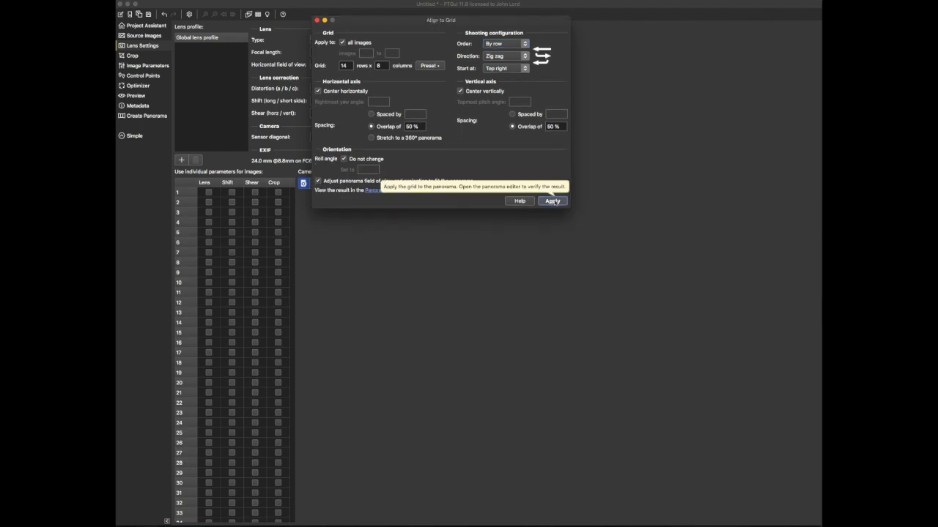
Inspect the grid layout in the Panorama Editor, including the individual image outlines and the whole panorama, and dismiss the editor.
left_click(384, 190)
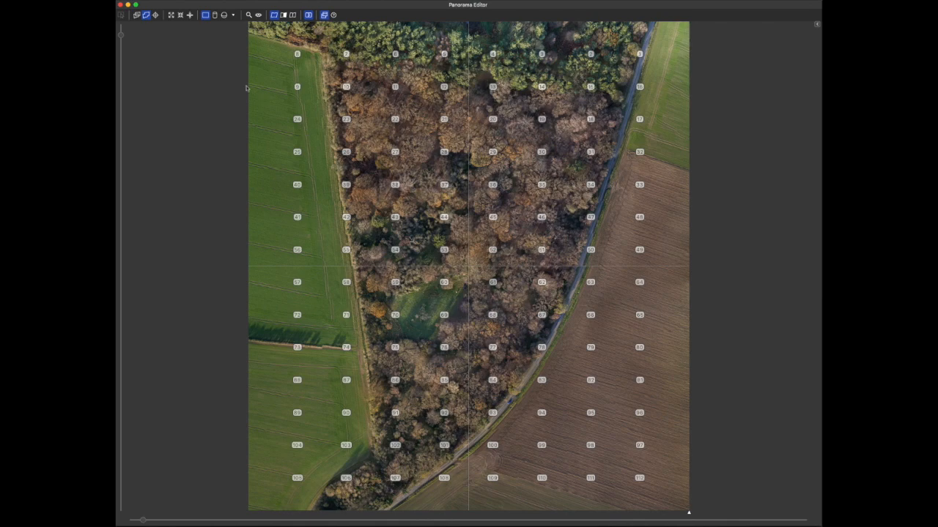
left_click(136, 15)
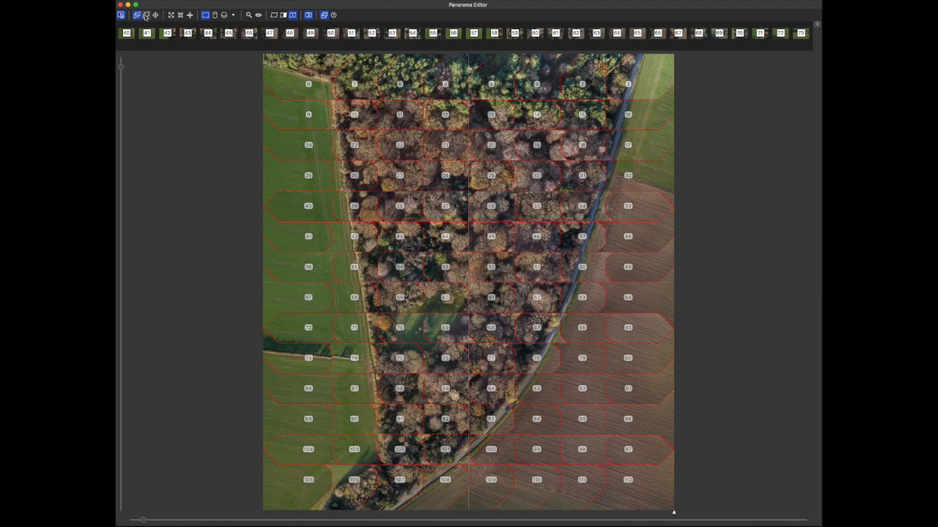
left_click(146, 16)
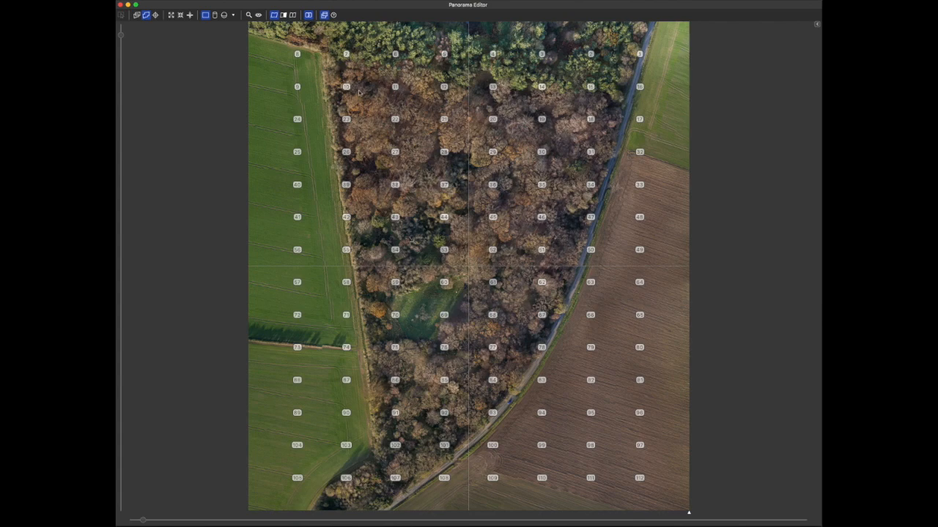
left_click(128, 6)
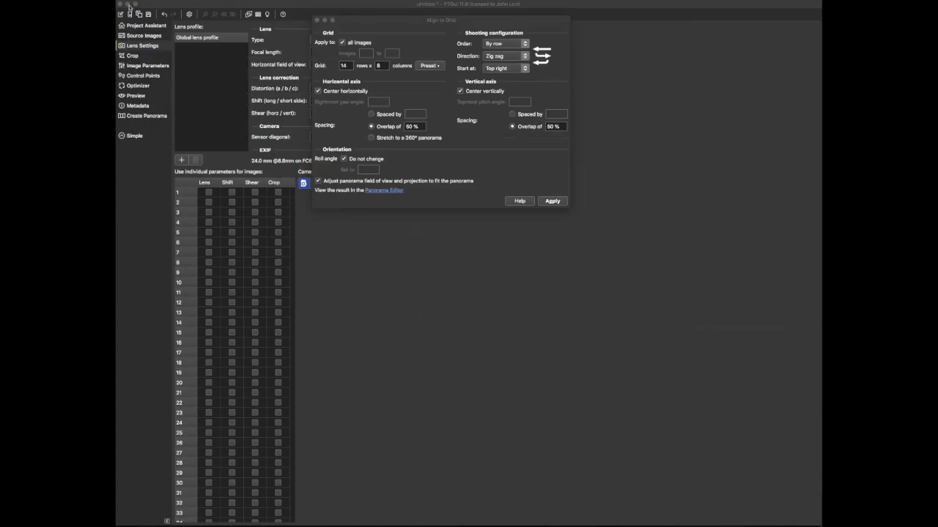
Set the output size to 50% of optimum size and create the blended JPEG panorama.
left_click(141, 118)
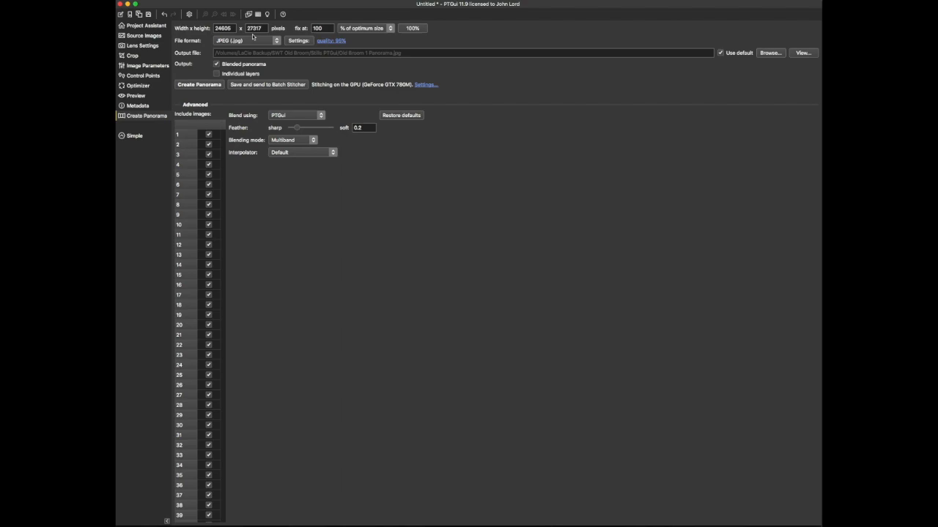
double_click(319, 28)
type("50")
left_click(209, 84)
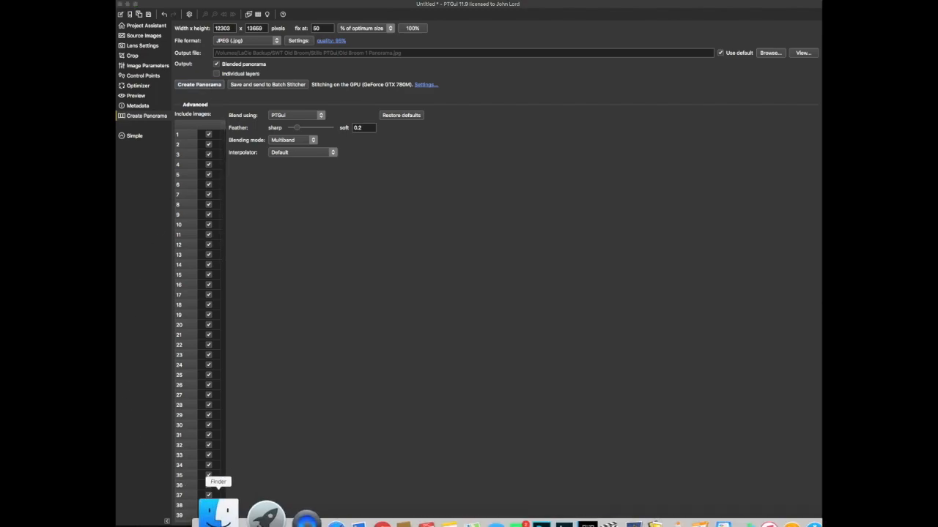
Switch to Finder and select Old Broom 1 Panorama.jpg in the Stills PTGui folder under SWT Old Broom on the LaCie Backup drive.
left_click(211, 511)
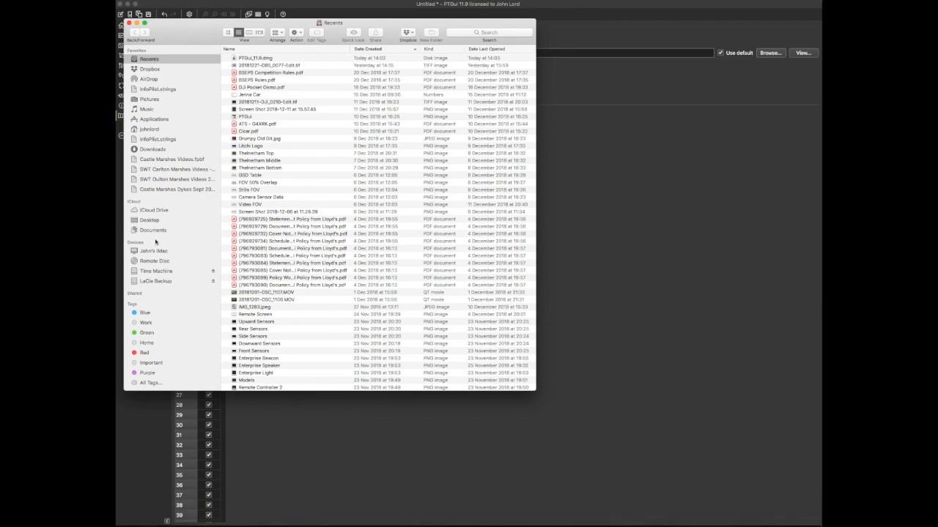
left_click(159, 281)
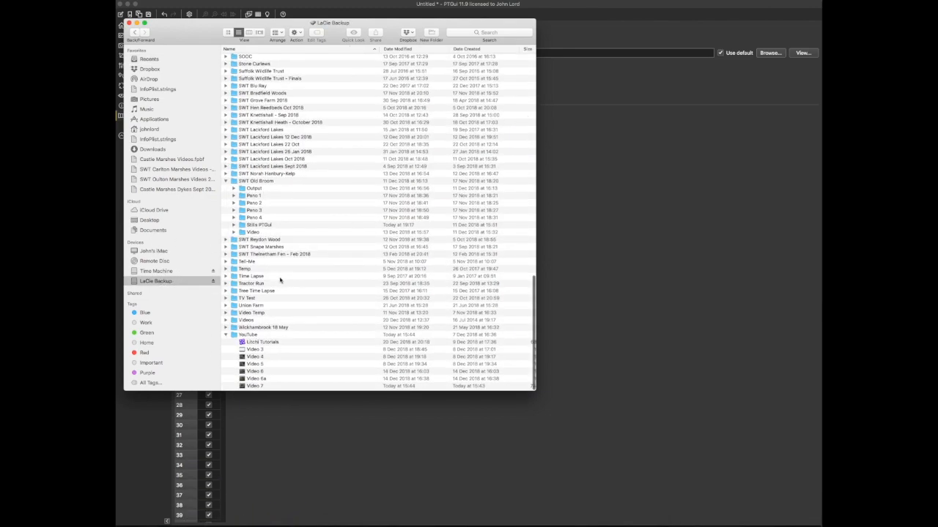
scroll(280, 279, "up", 2)
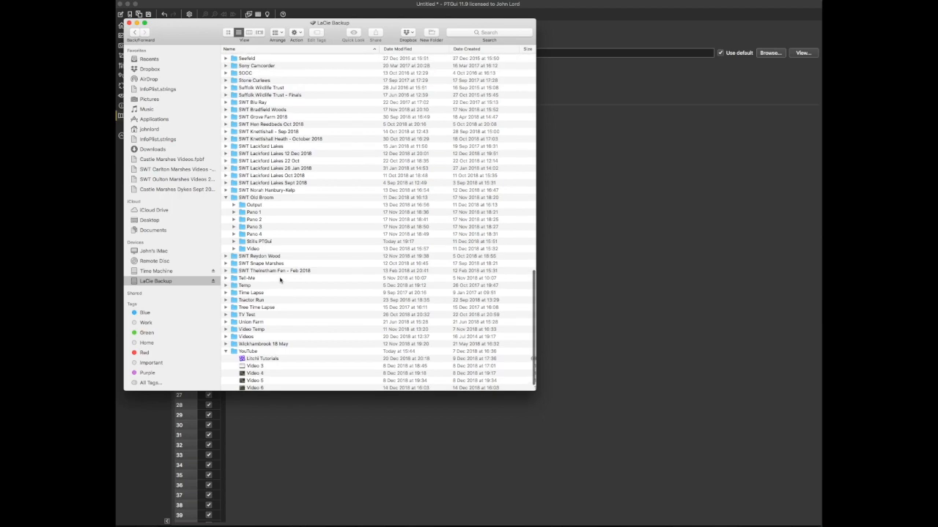
left_click(234, 242)
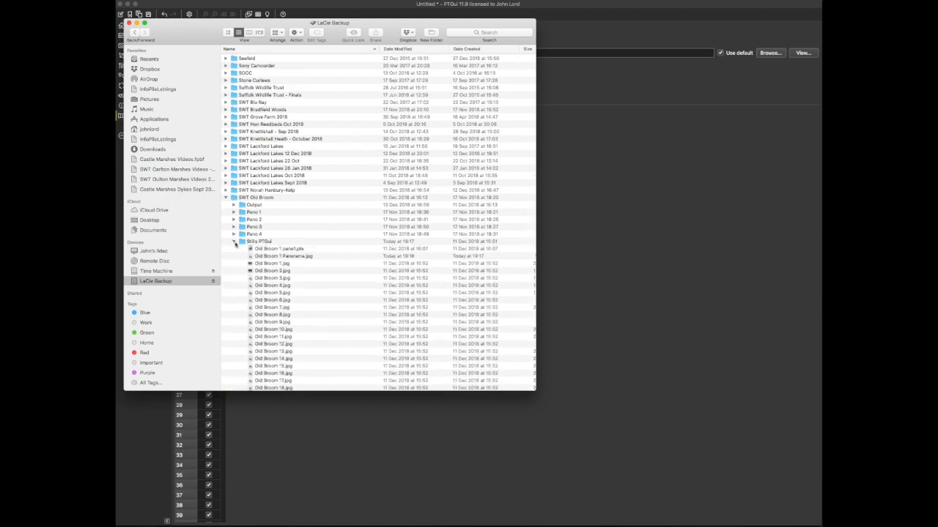
left_click(293, 256)
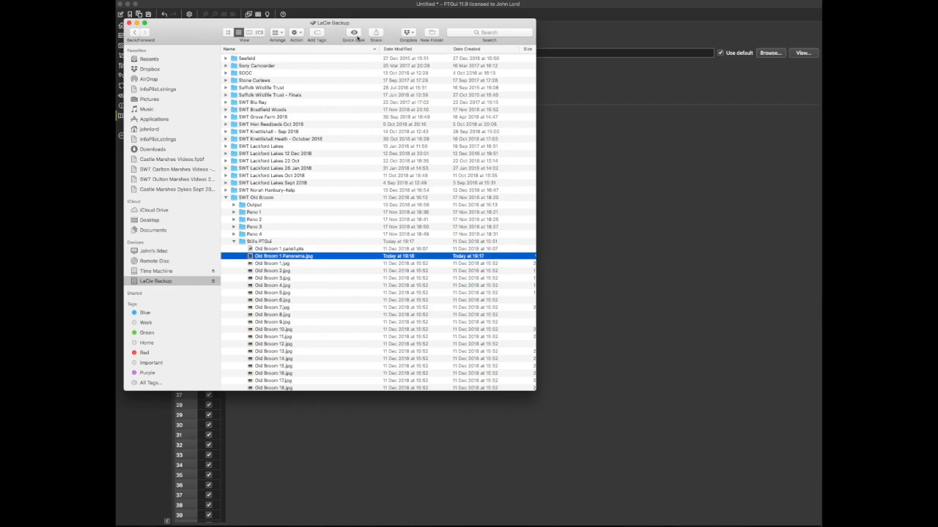
Preview the whole stitched panorama with Quick Look, dismiss the preview and the Finder window, and return to PTGui.
left_click(354, 34)
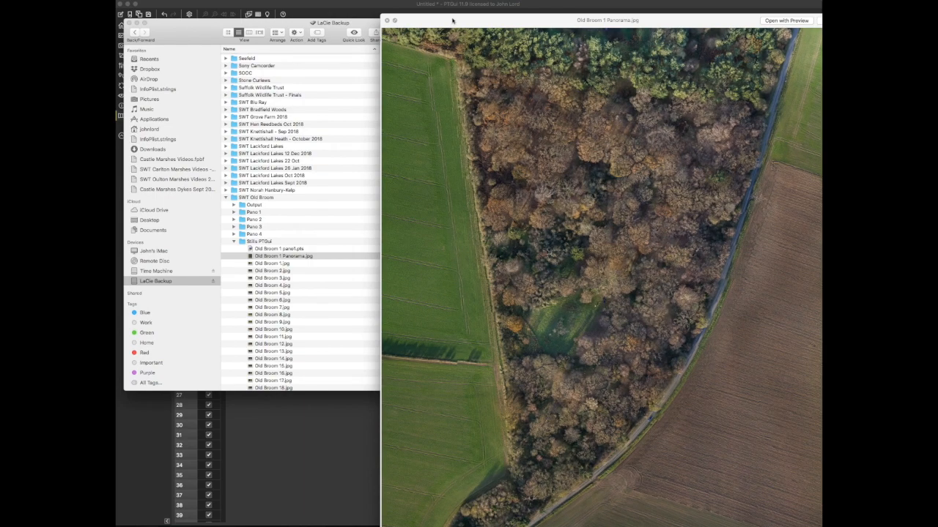
left_click_drag(450, 20, 315, 9)
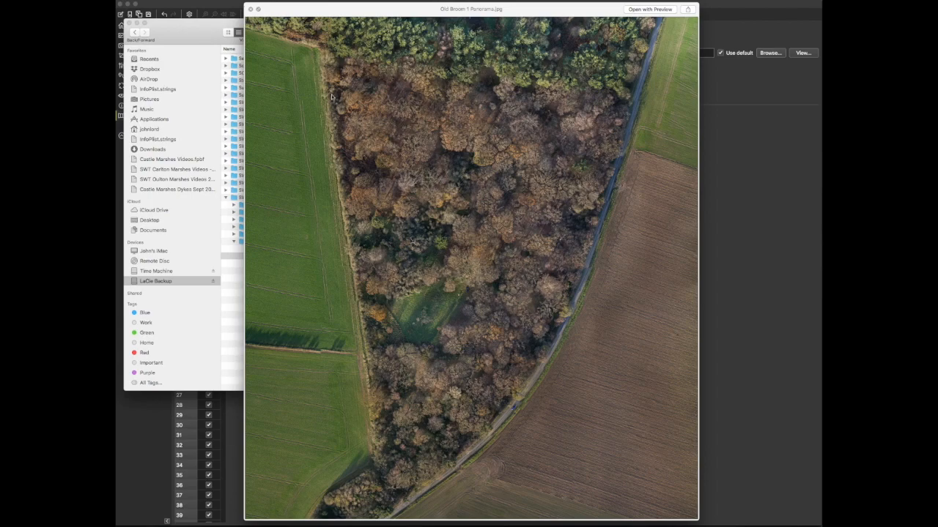
left_click(251, 9)
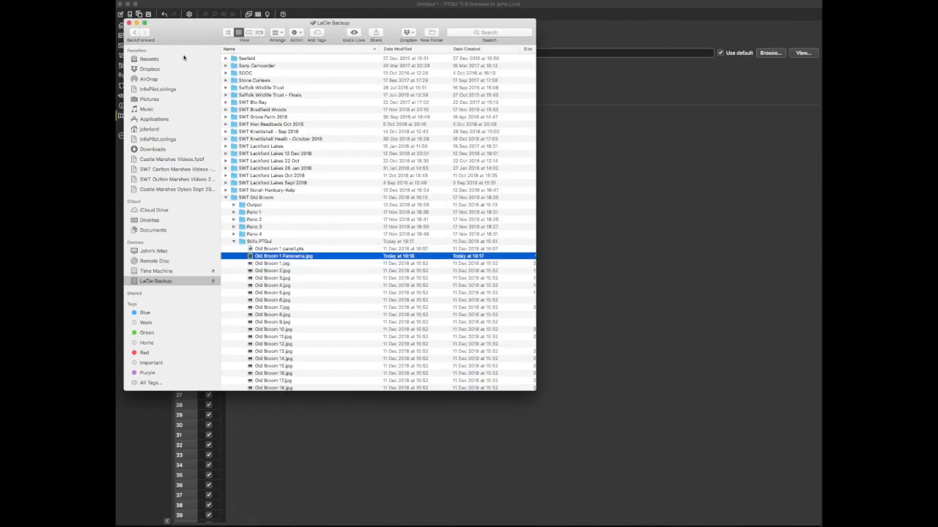
left_click(128, 23)
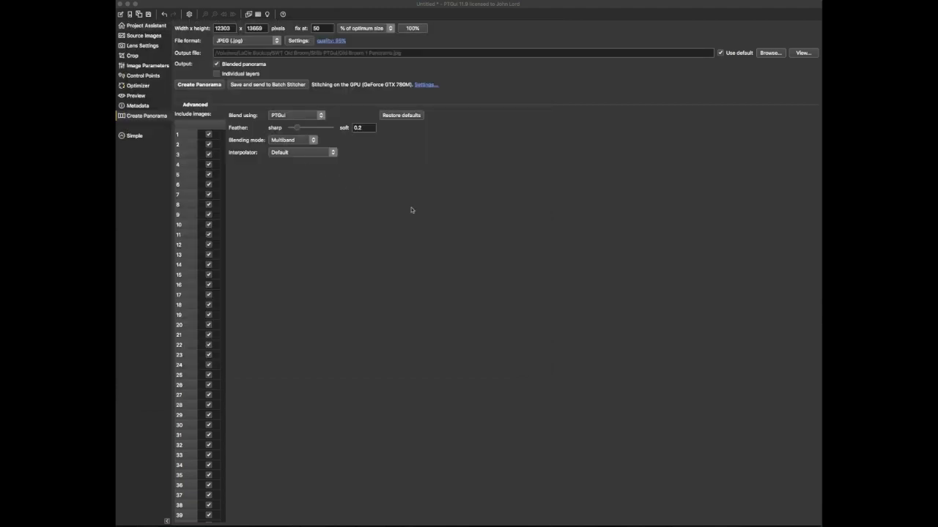